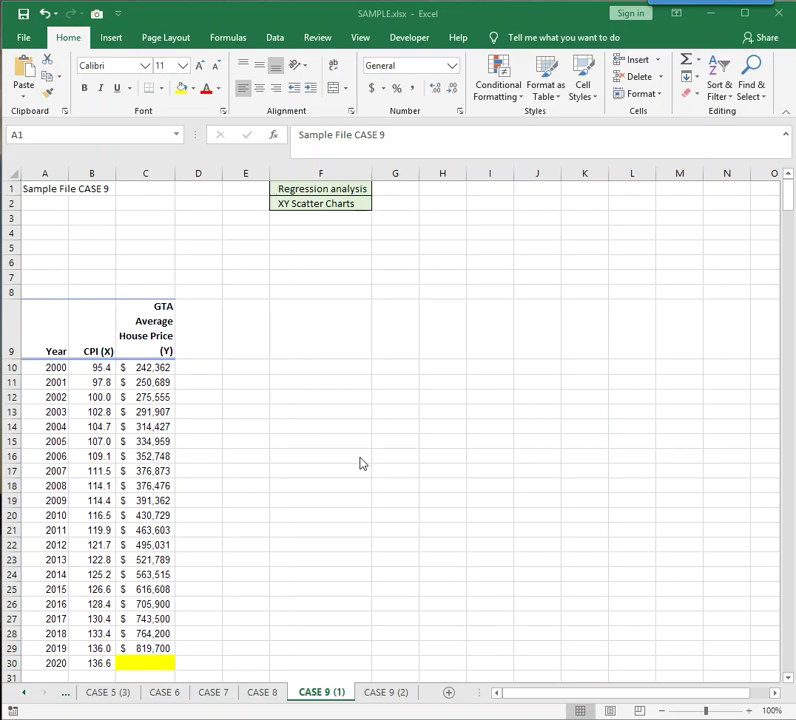
Step: Check that the Analysis ToolPak is enabled in the list of available Excel add-ins
click(276, 39)
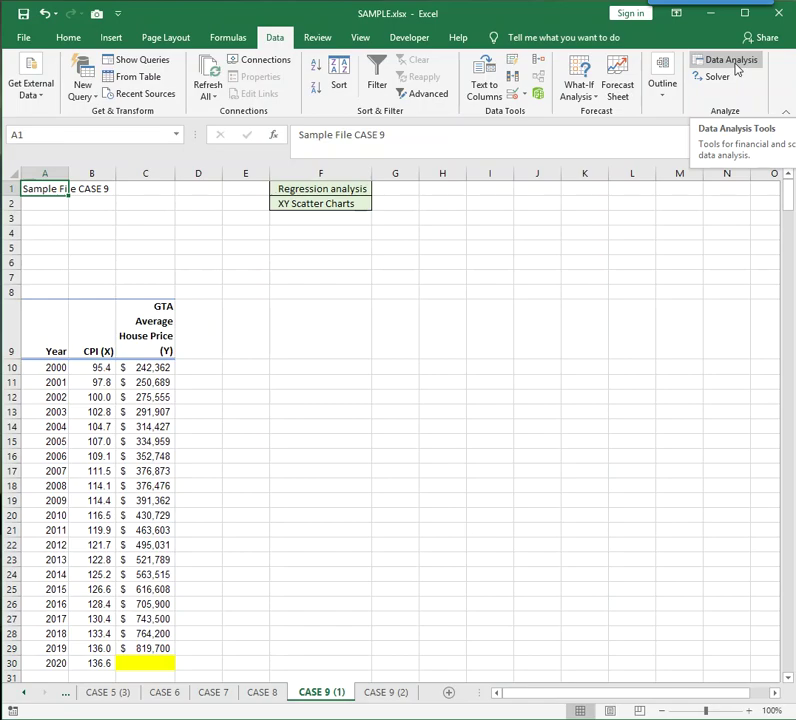
click(32, 42)
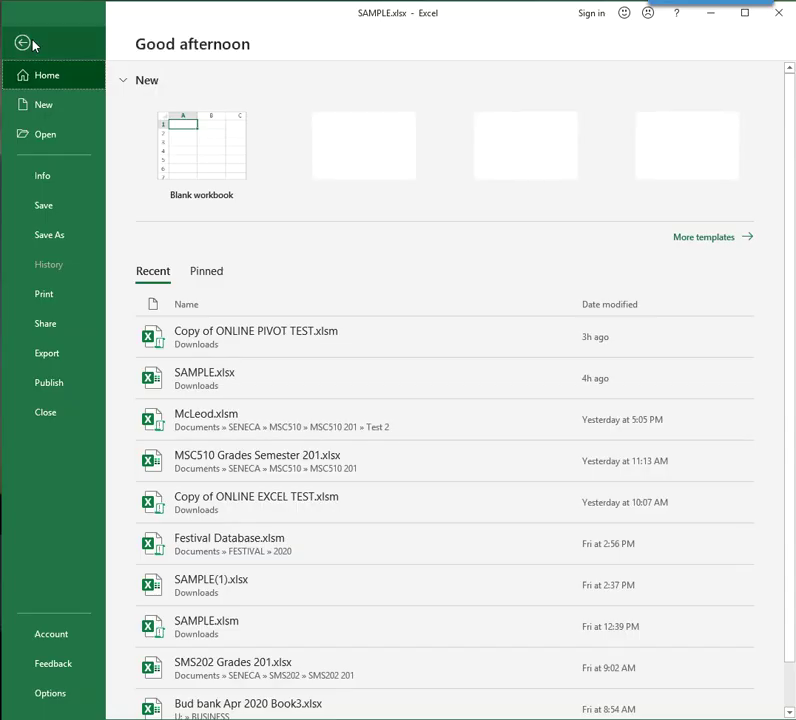
click(57, 693)
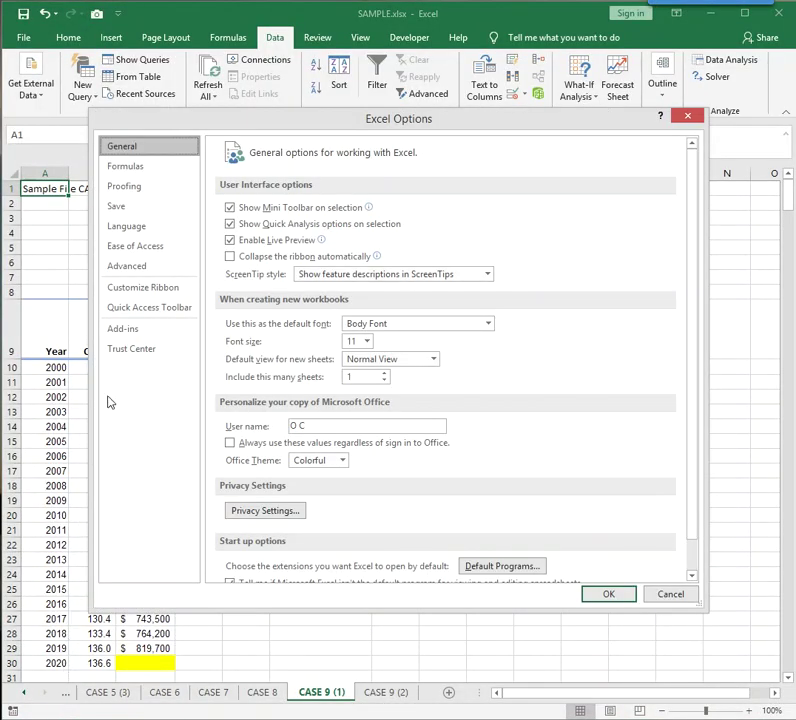
click(127, 335)
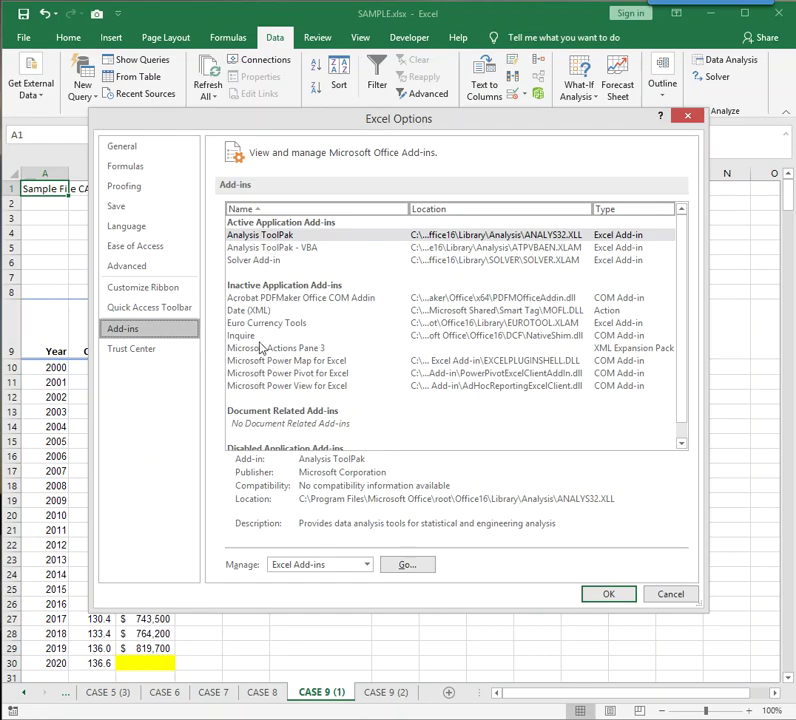
click(408, 565)
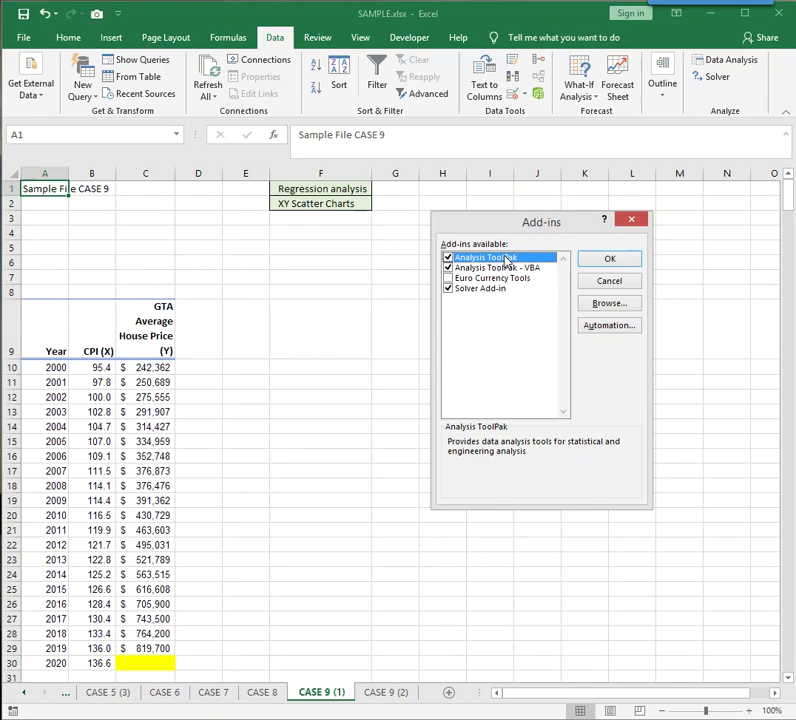
click(612, 262)
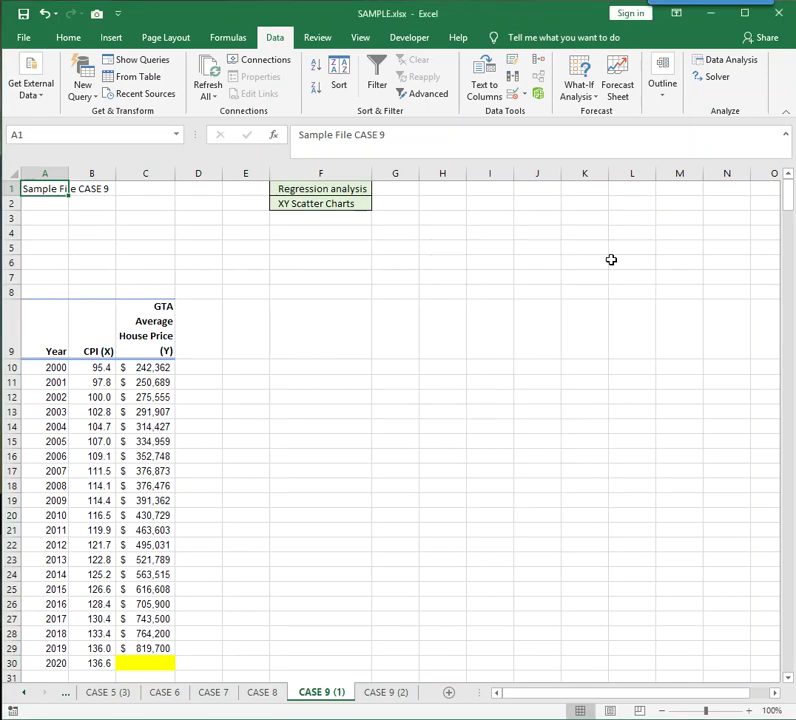
Step: Start the Regression tool from the data analysis tools, with its dialog clear of the year, CPI and price data
click(723, 62)
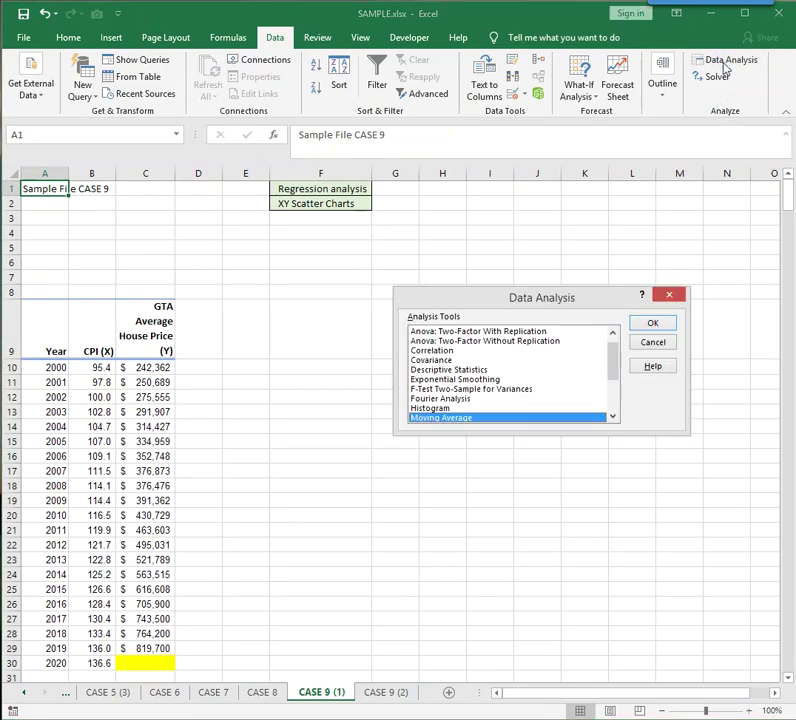
click(613, 411)
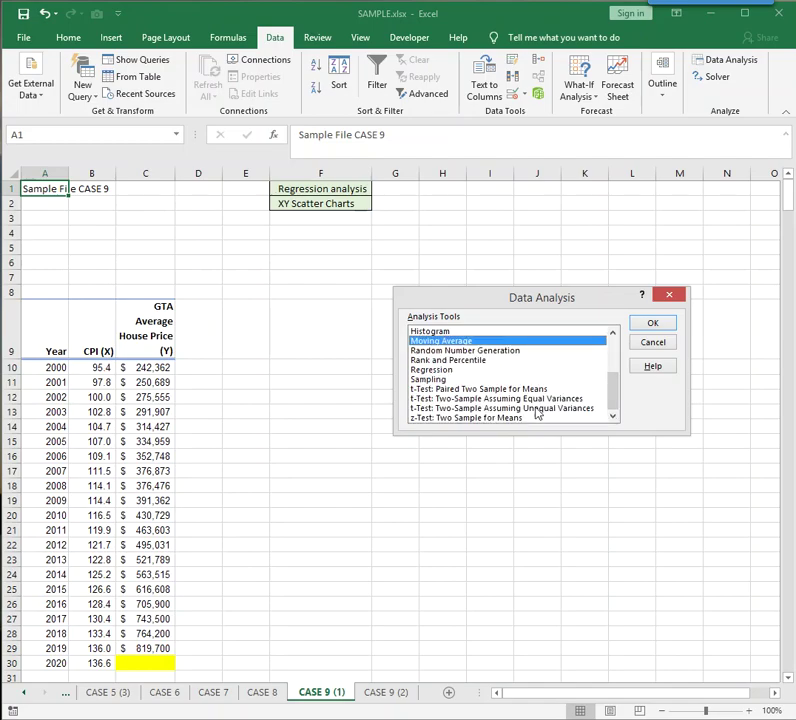
click(431, 371)
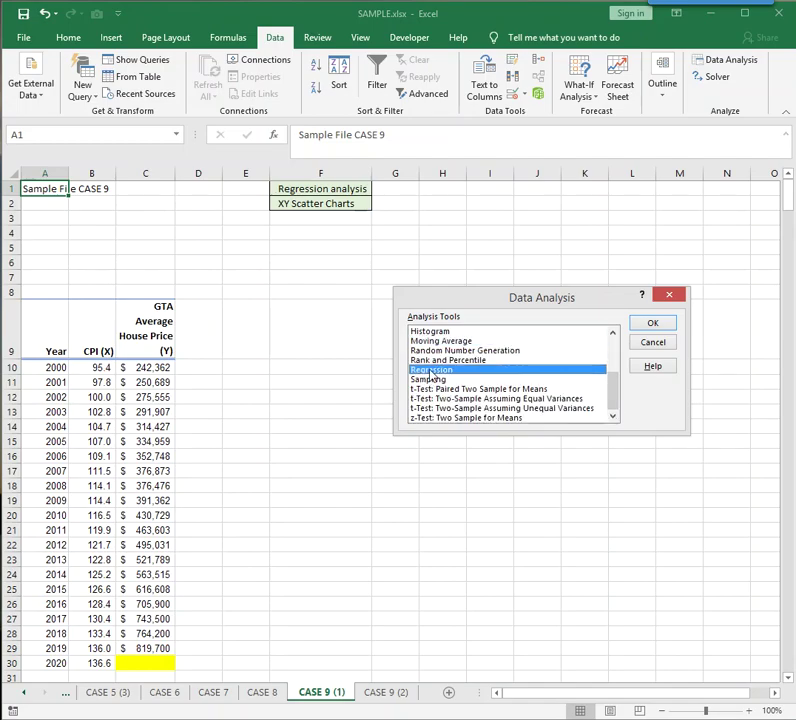
click(655, 325)
drag(507, 238, 349, 295)
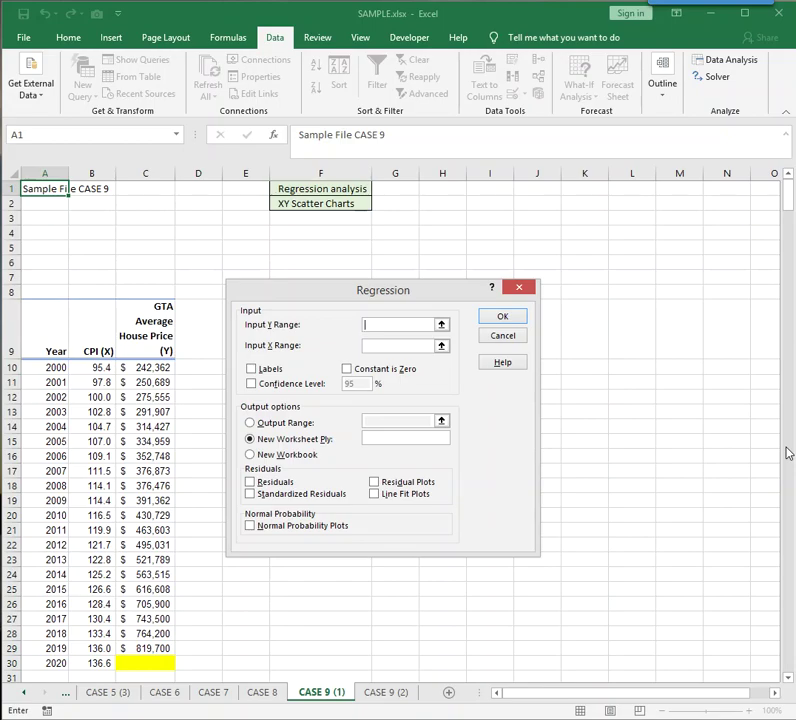
Step: Set the regression's X range to the CPI values $B$10:$B$29 and its Y range to the house prices $C$10:$C$29
click(381, 343)
drag(75, 368, 92, 641)
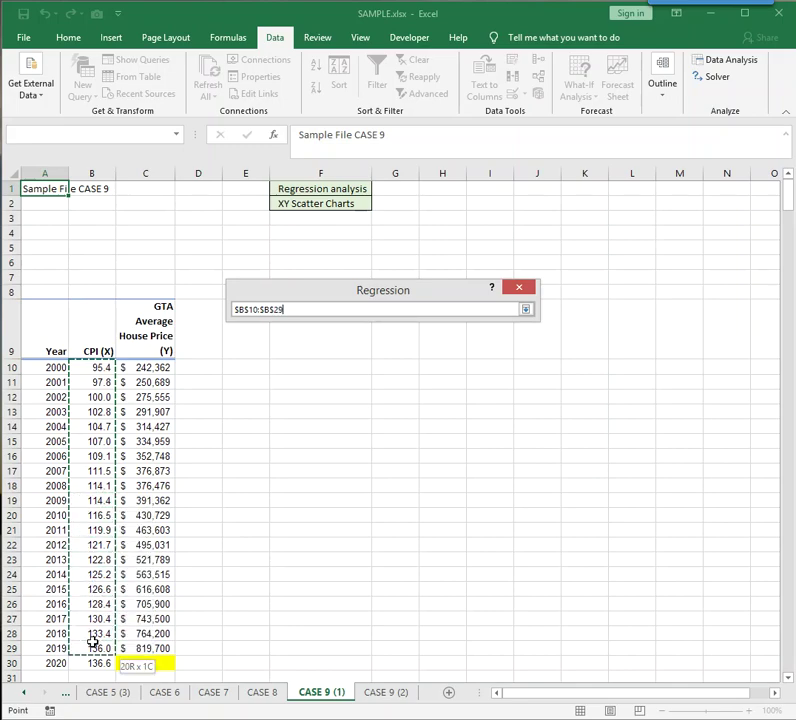
drag(92, 641, 92, 641)
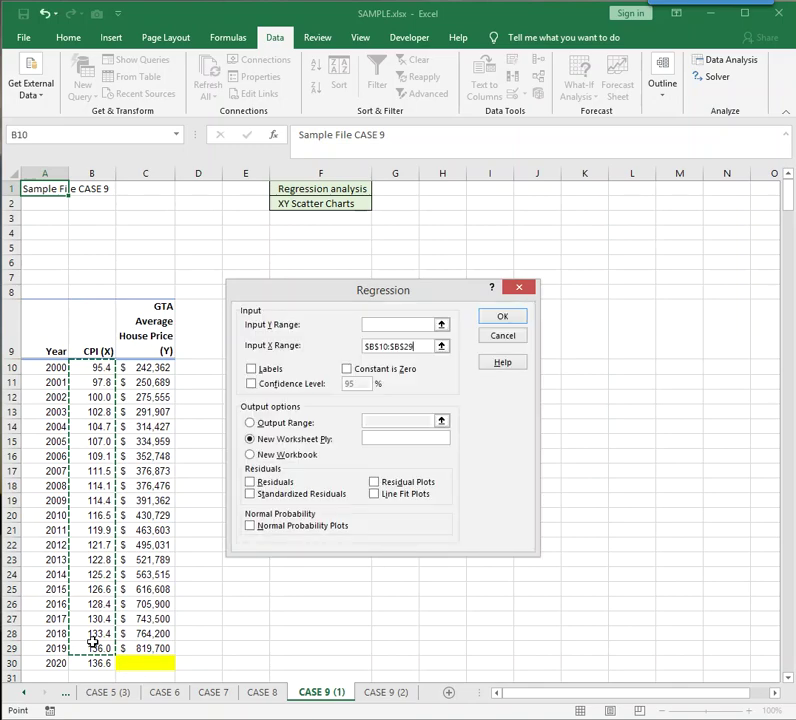
click(398, 324)
drag(156, 369, 155, 643)
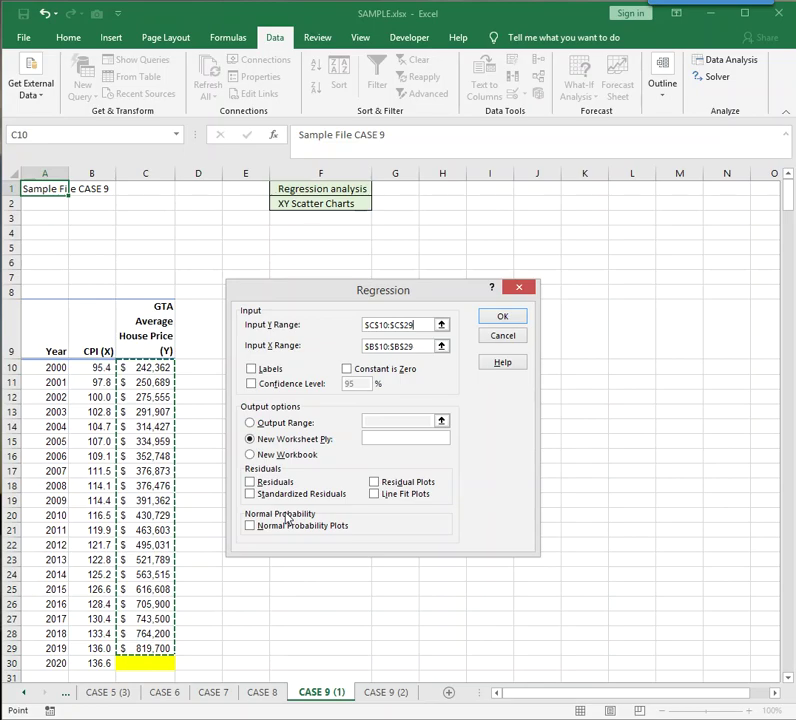
Step: Direct the regression output to cell E9 on the same sheet and run the analysis
click(249, 423)
click(410, 416)
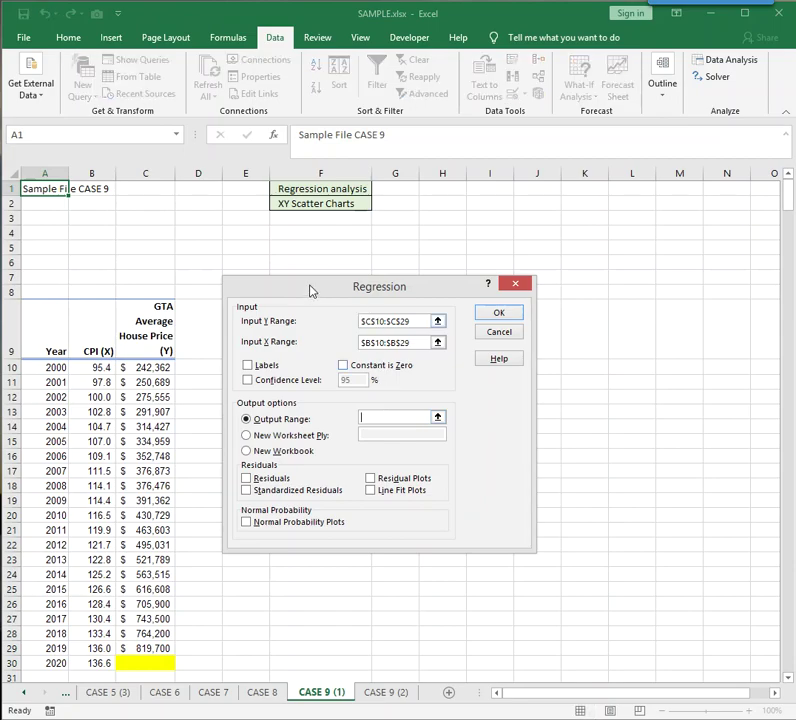
drag(311, 291, 459, 228)
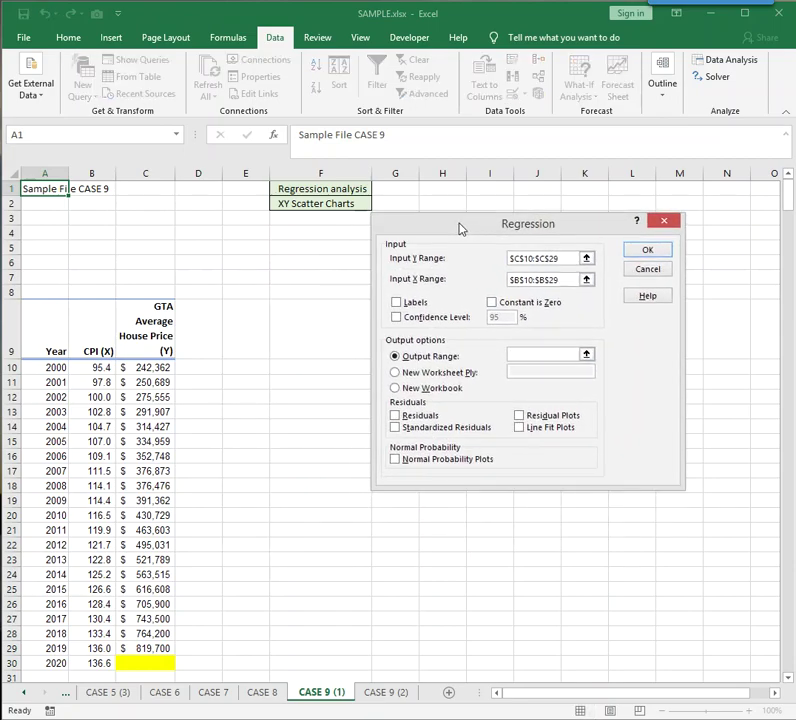
click(246, 341)
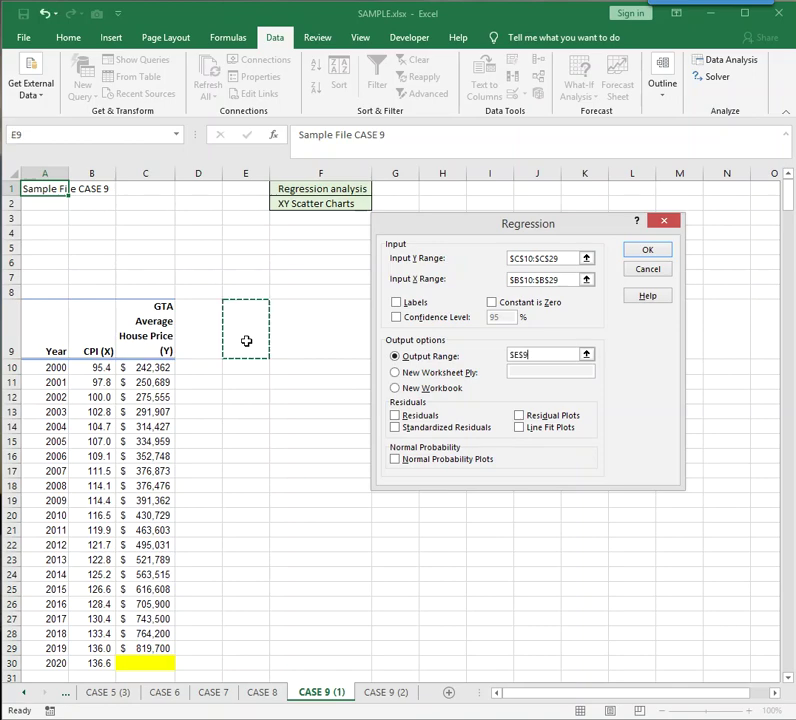
click(652, 250)
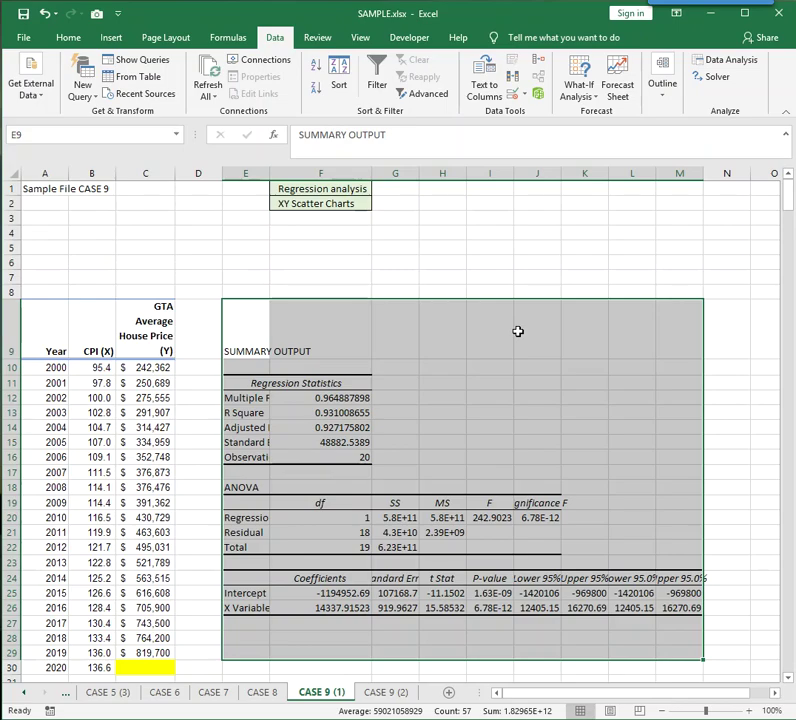
Step: Autofit column E to the summary output labels and highlight the R Square value in F13 with yellow fill
click(345, 413)
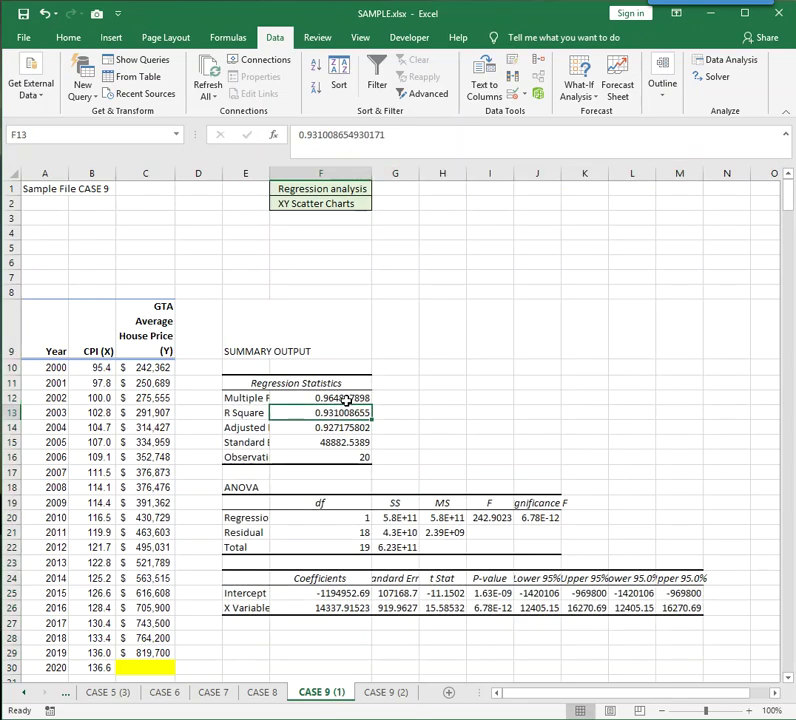
double_click(270, 173)
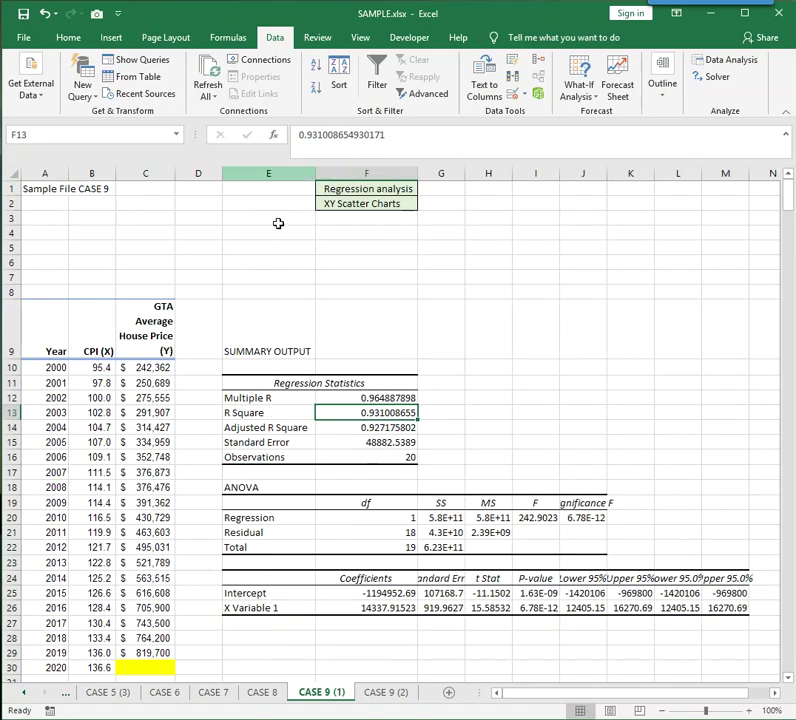
click(366, 397)
click(362, 413)
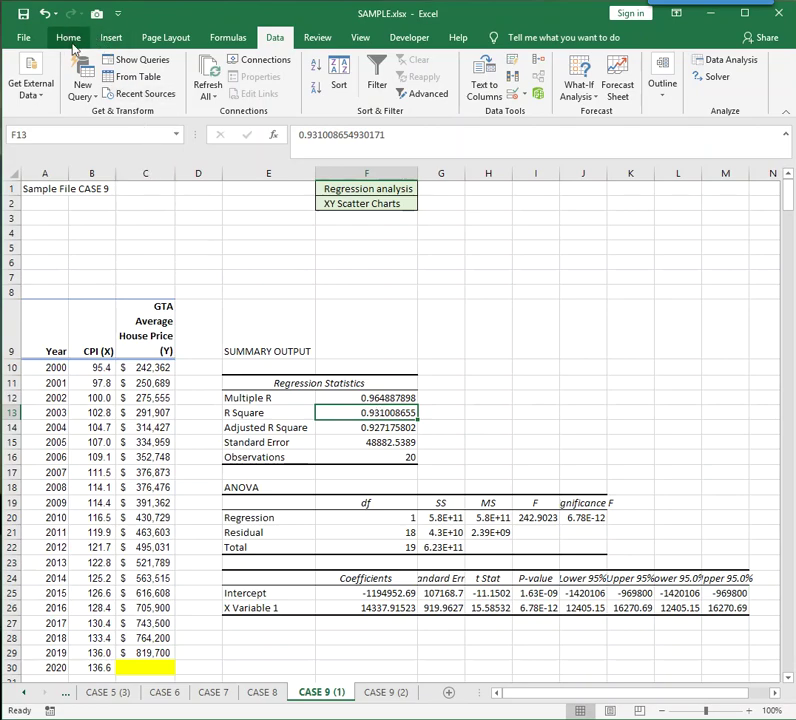
click(68, 37)
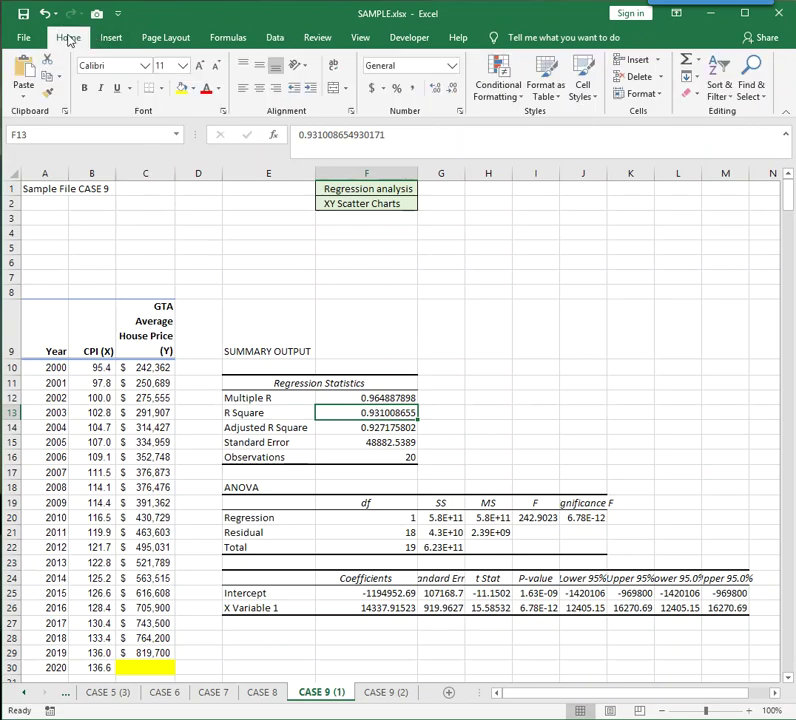
click(183, 88)
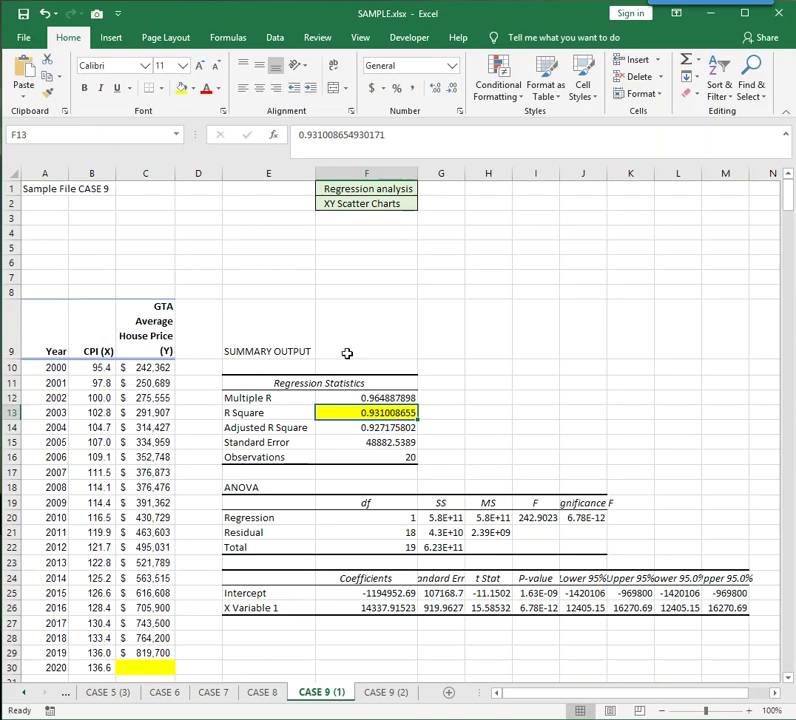
Step: Enter the regression equation y = a + bx as text in cell E5 above the summary output
click(392, 593)
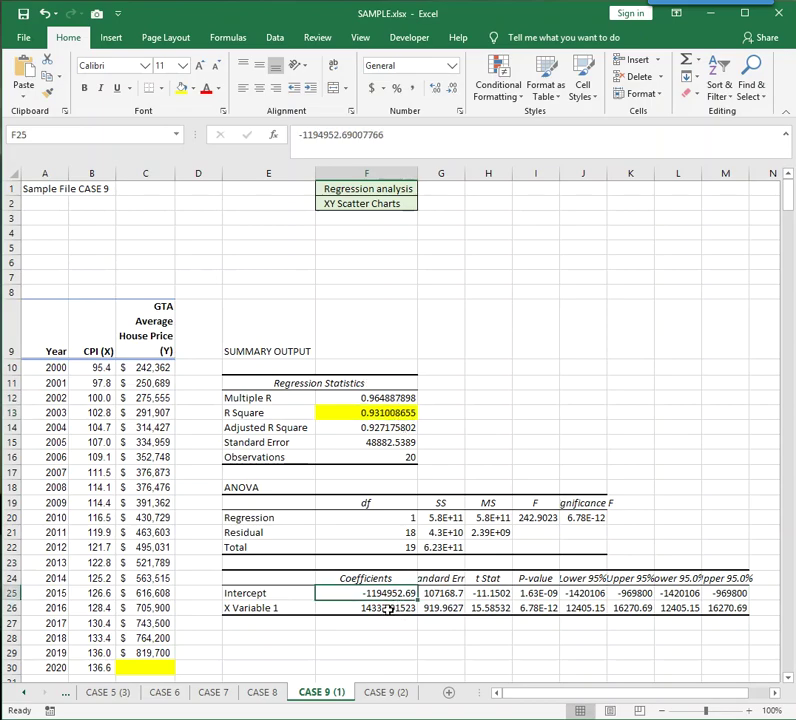
click(387, 605)
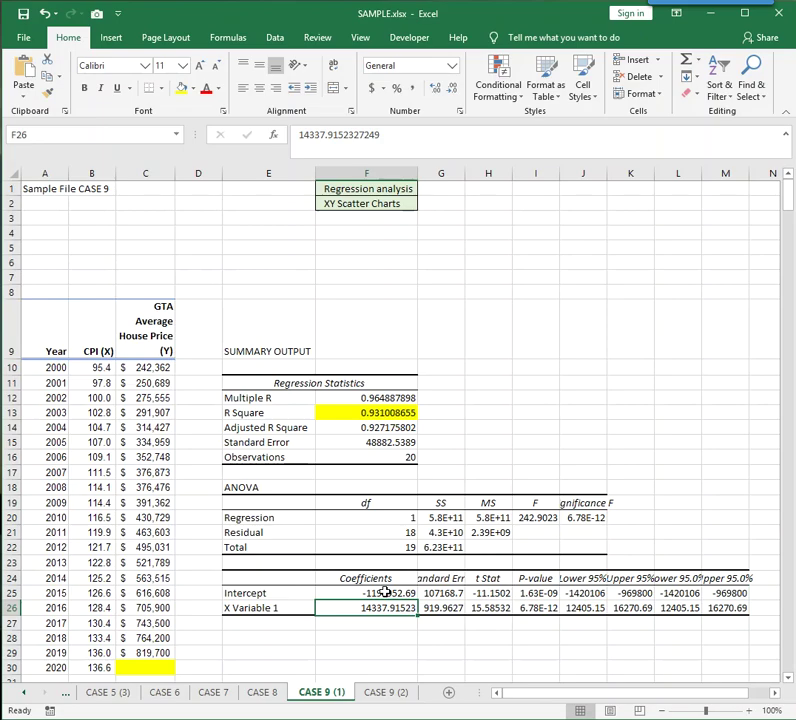
click(385, 593)
click(388, 608)
click(259, 249)
text(')
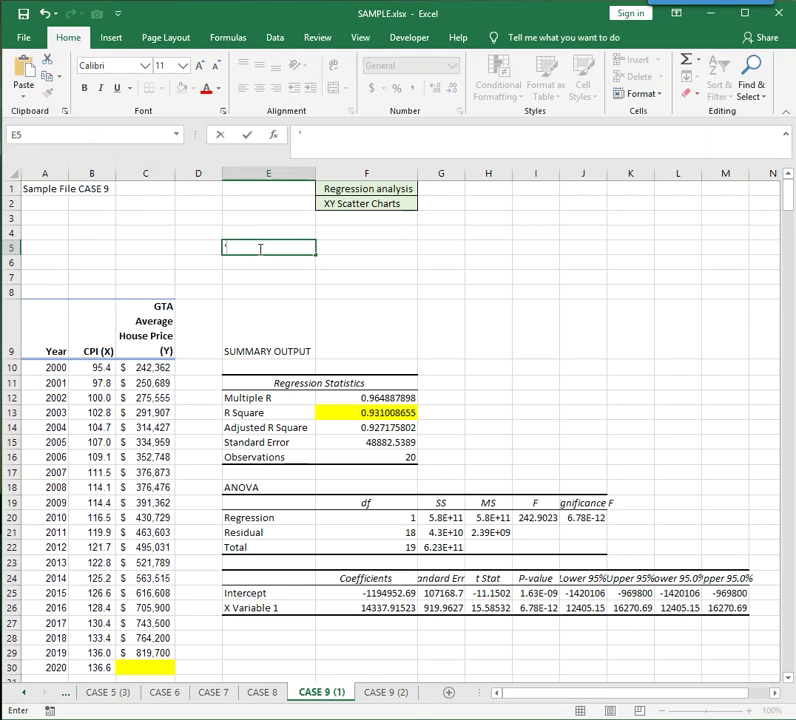
text(y = a + bx)
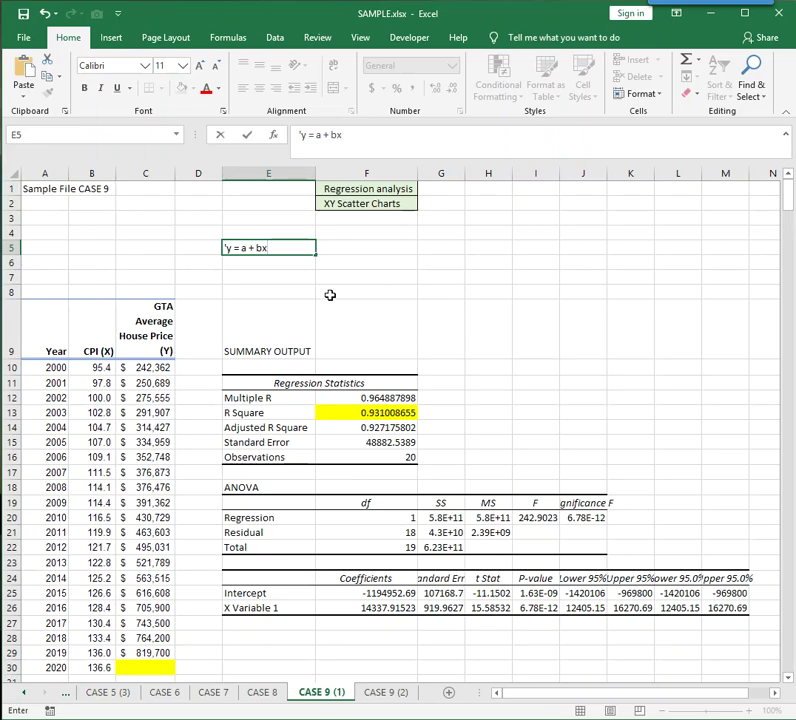
click(330, 294)
click(271, 246)
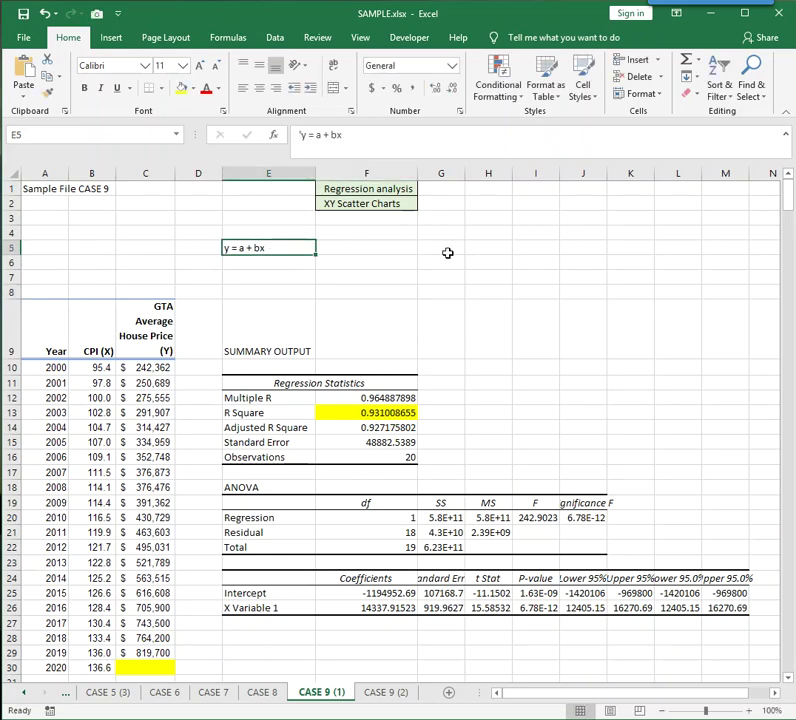
Step: Forecast the 2020 house price in C30 from the intercept and X Variable 1 coefficients with the formula =F25+F26*B30
click(382, 595)
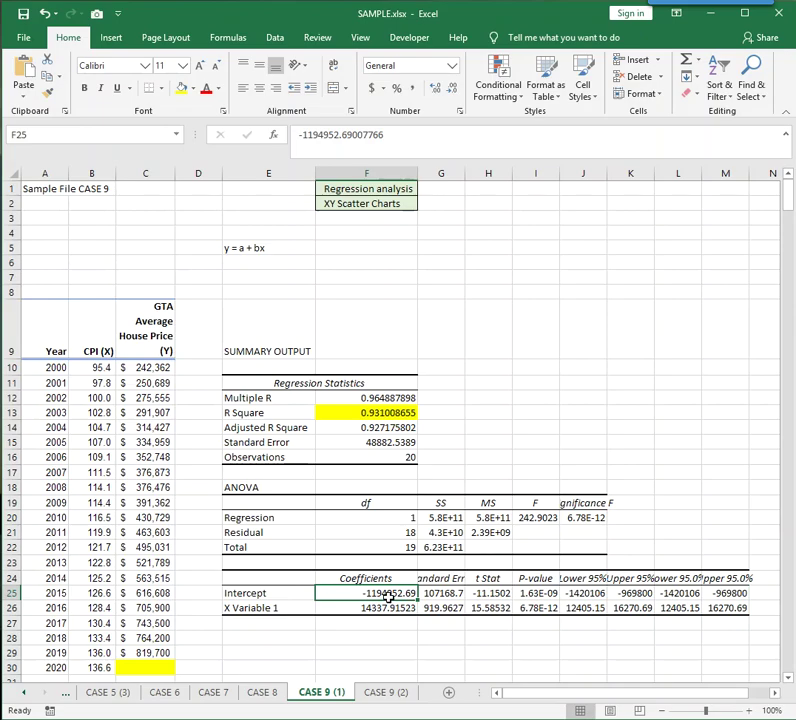
click(383, 607)
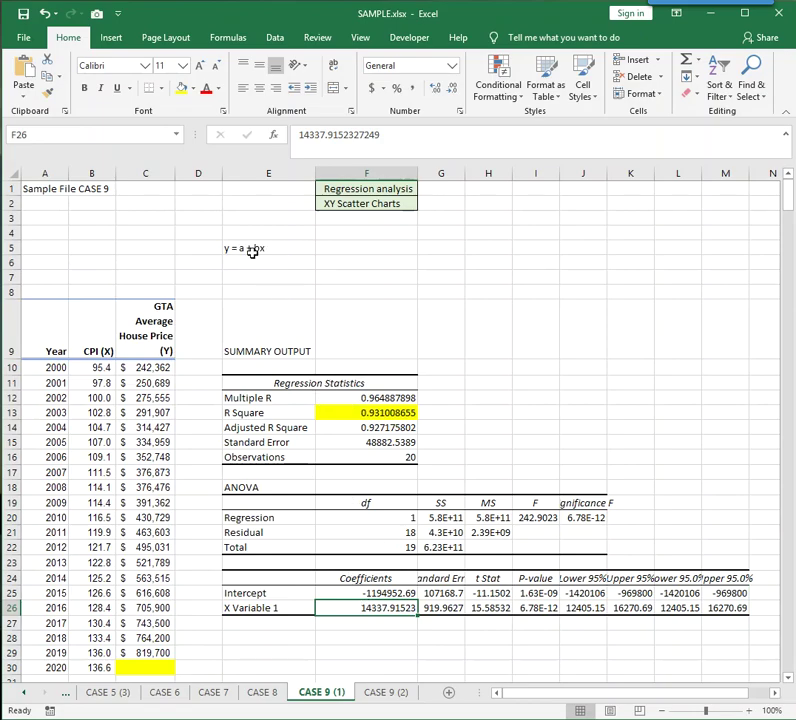
click(143, 667)
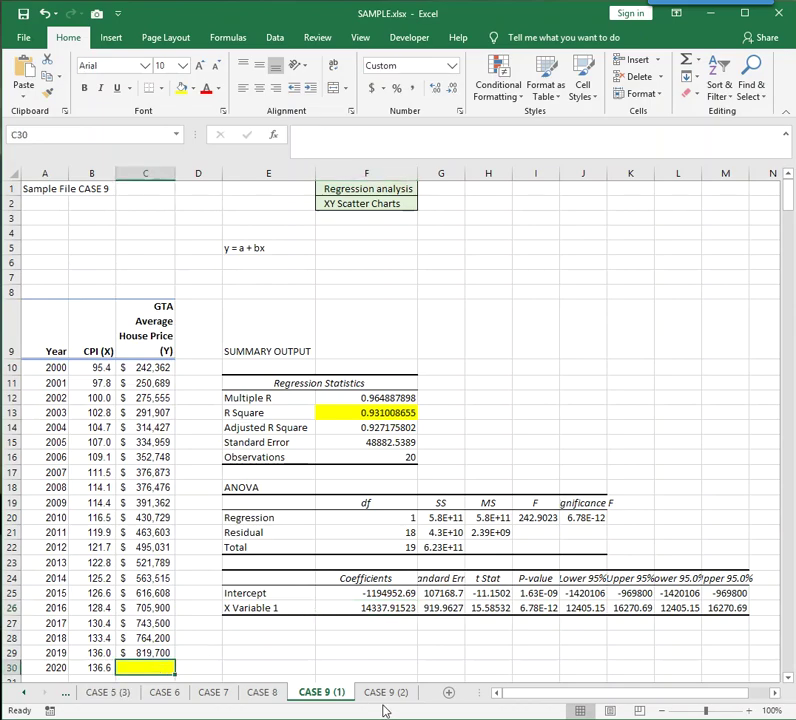
text(=)
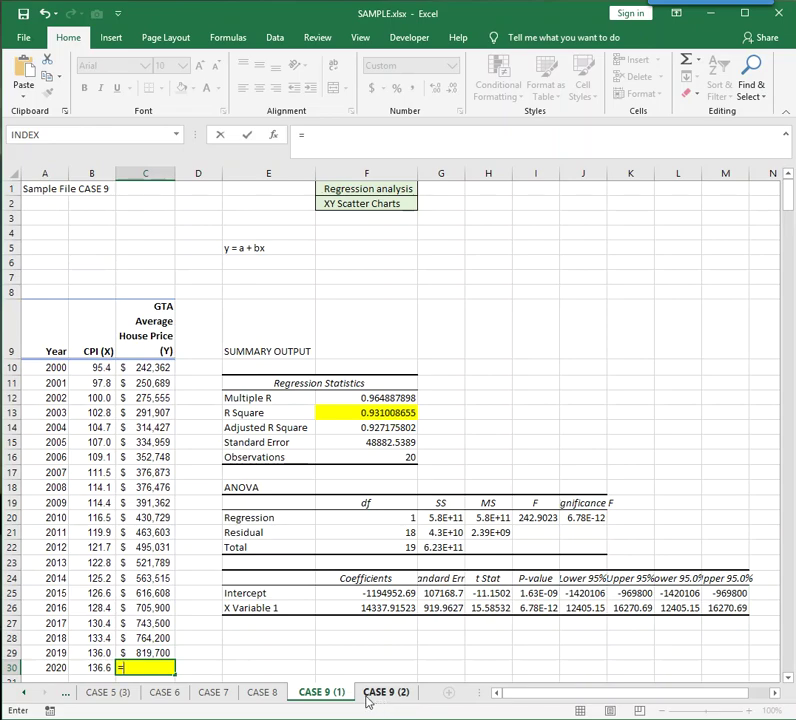
click(381, 593)
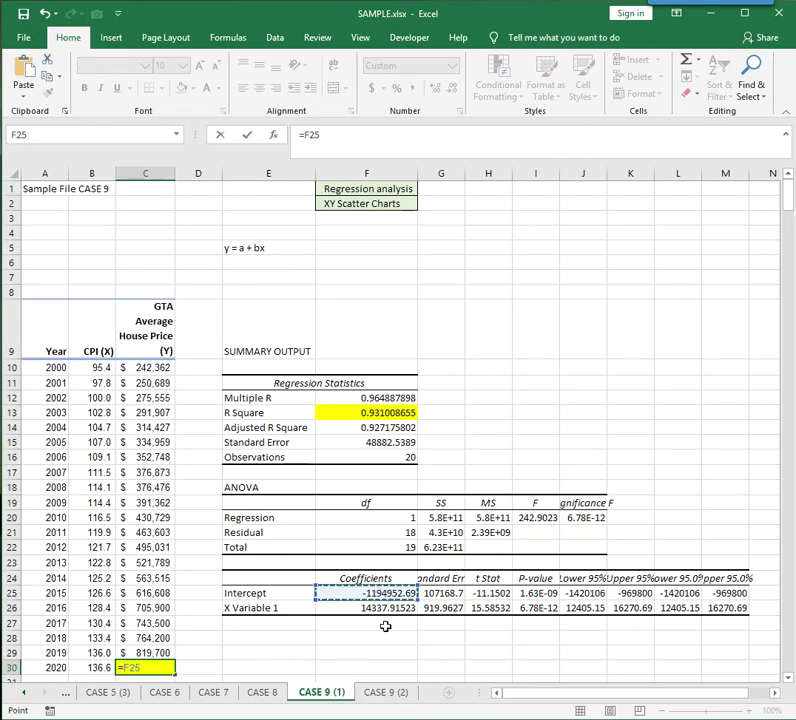
text(+)
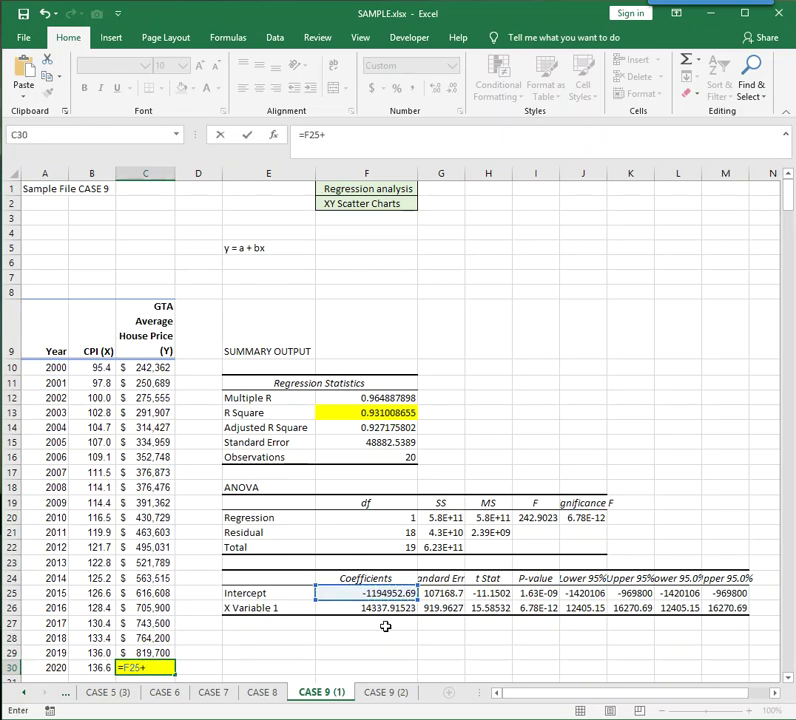
click(366, 610)
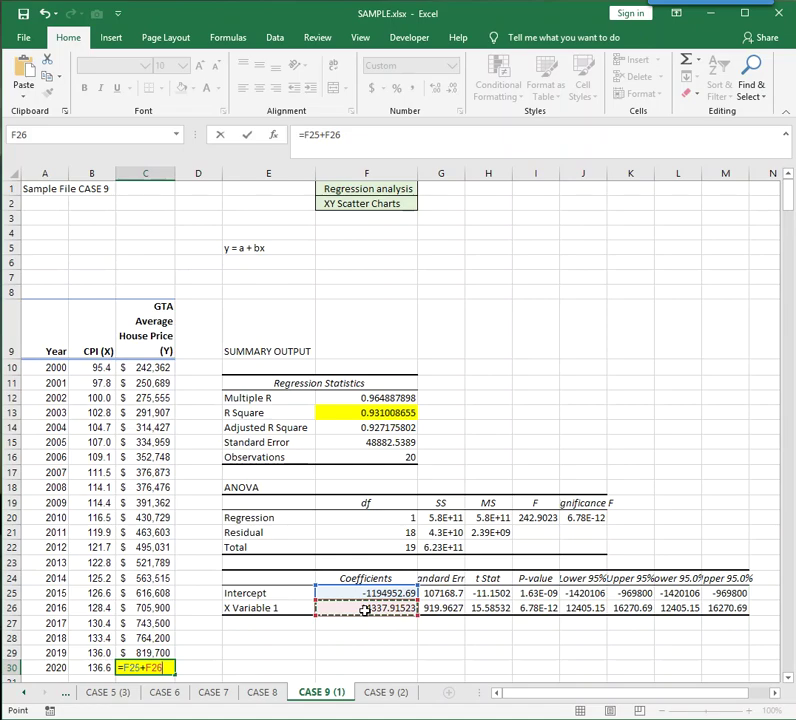
text(*)
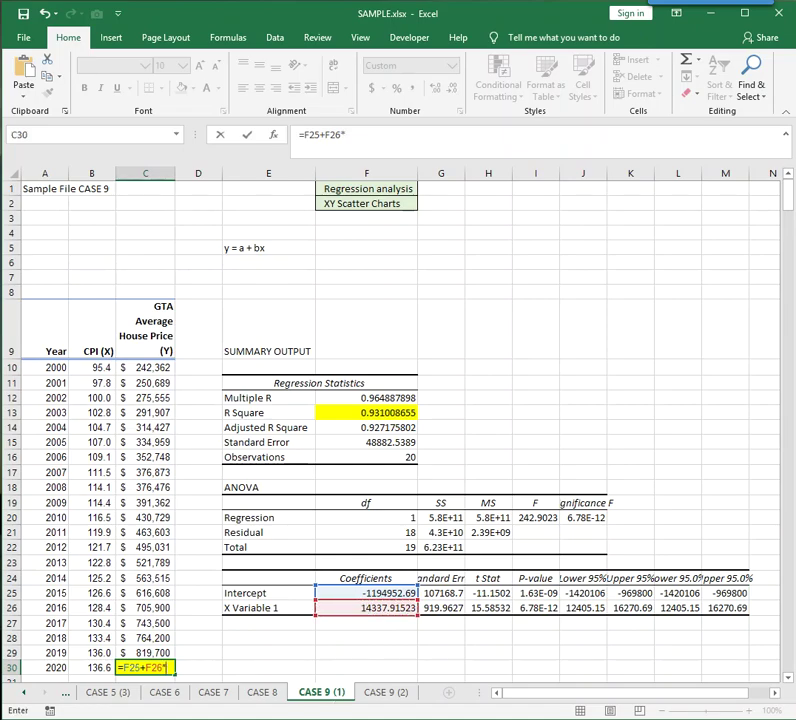
click(94, 668)
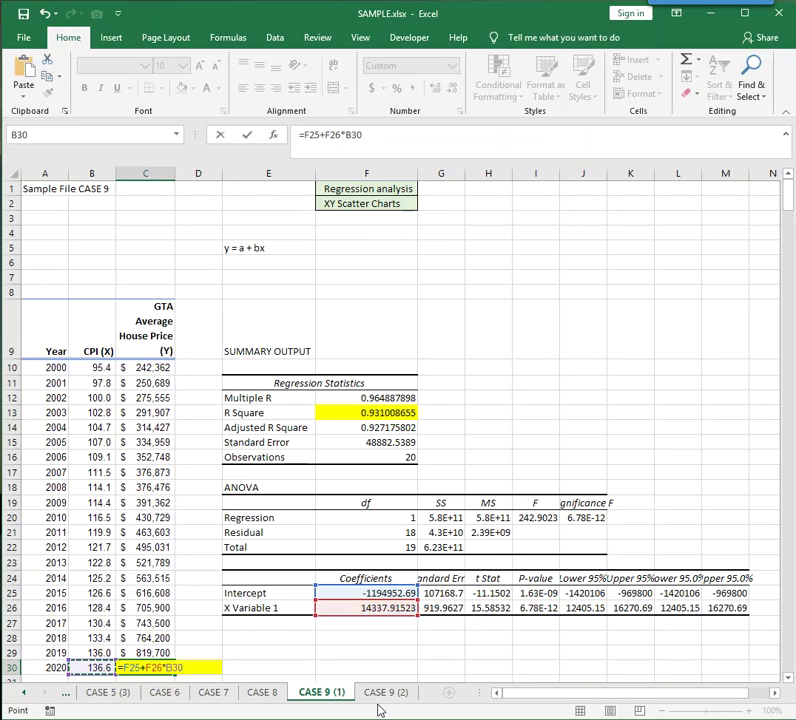
key(Return)
key(Up)
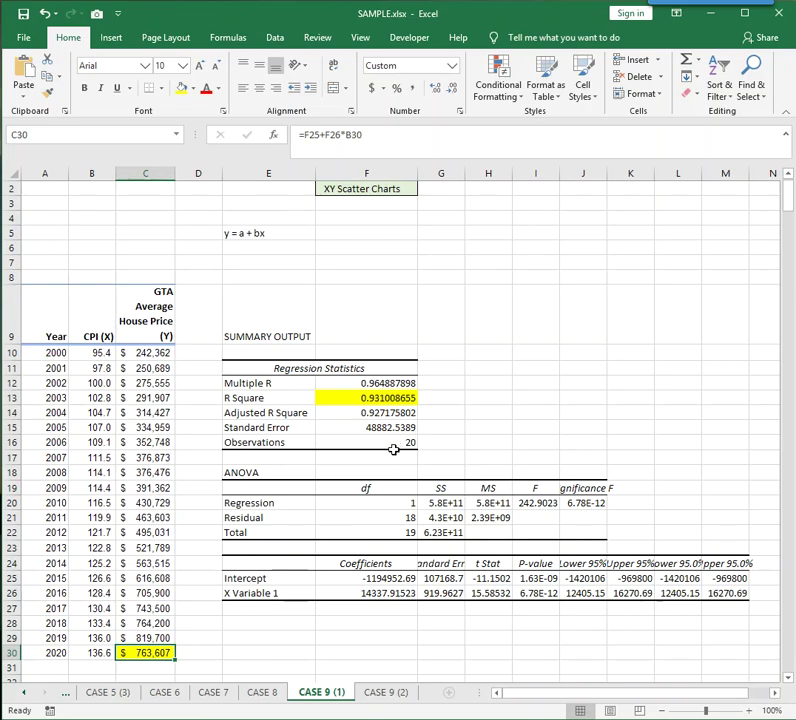
Step: Insert a plain Scatter chart of the CPI and house price data in B10:C30 and move it up over columns F to K
drag(98, 352, 97, 651)
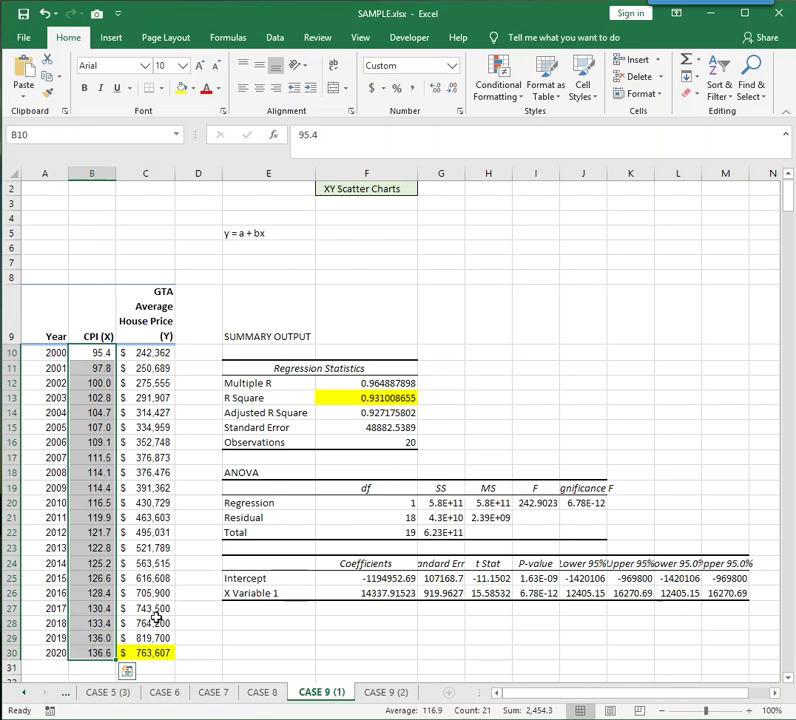
drag(157, 355, 151, 655)
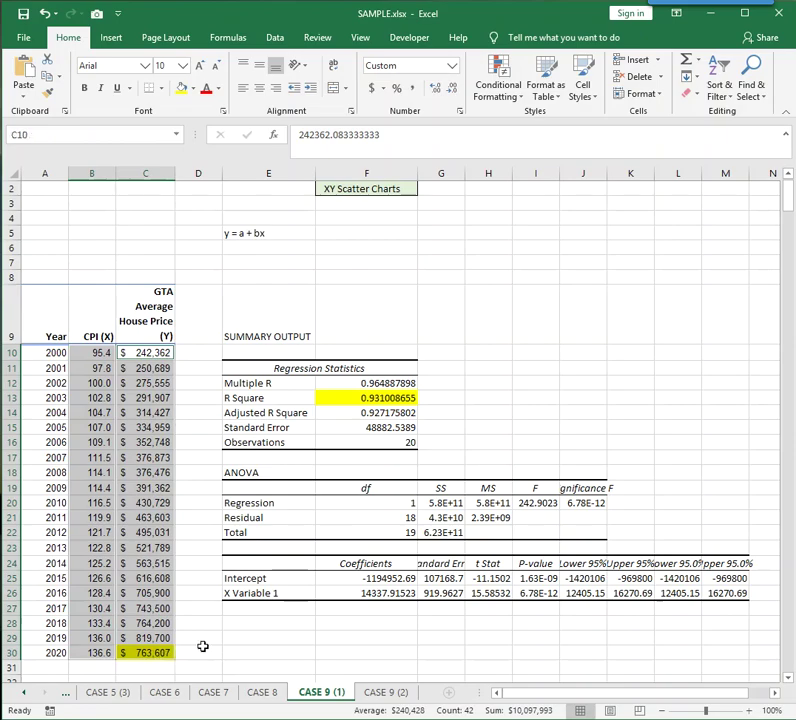
click(111, 39)
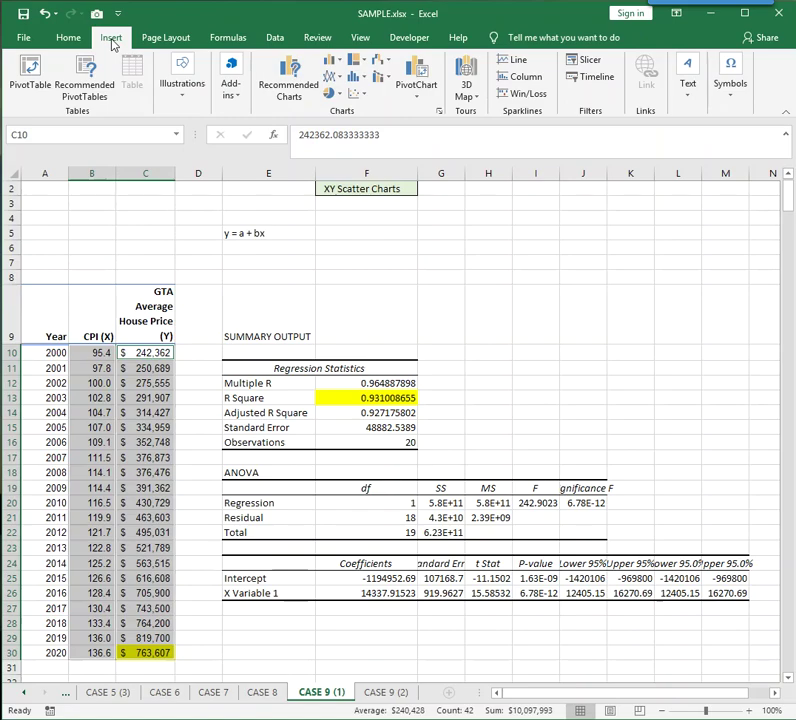
click(354, 96)
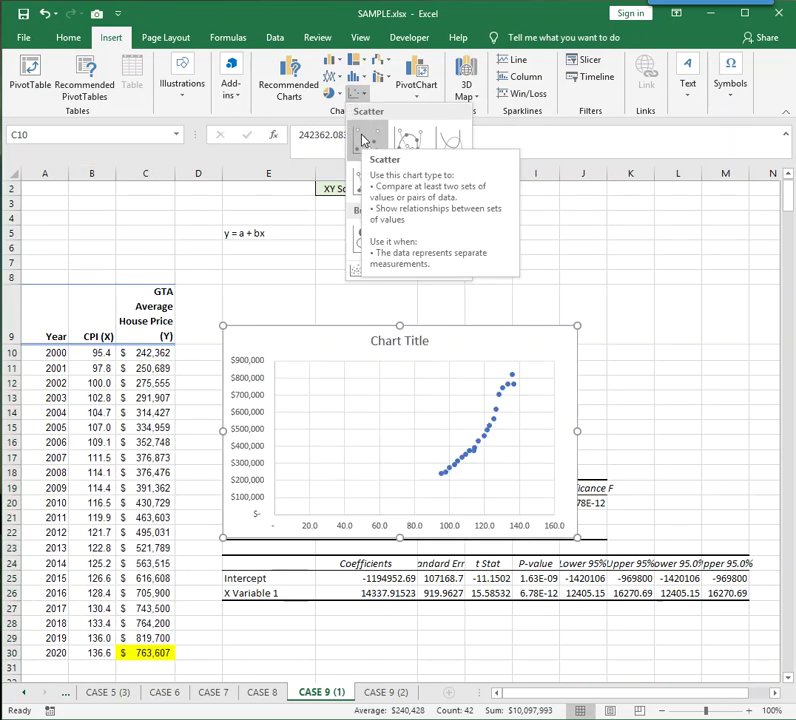
click(363, 140)
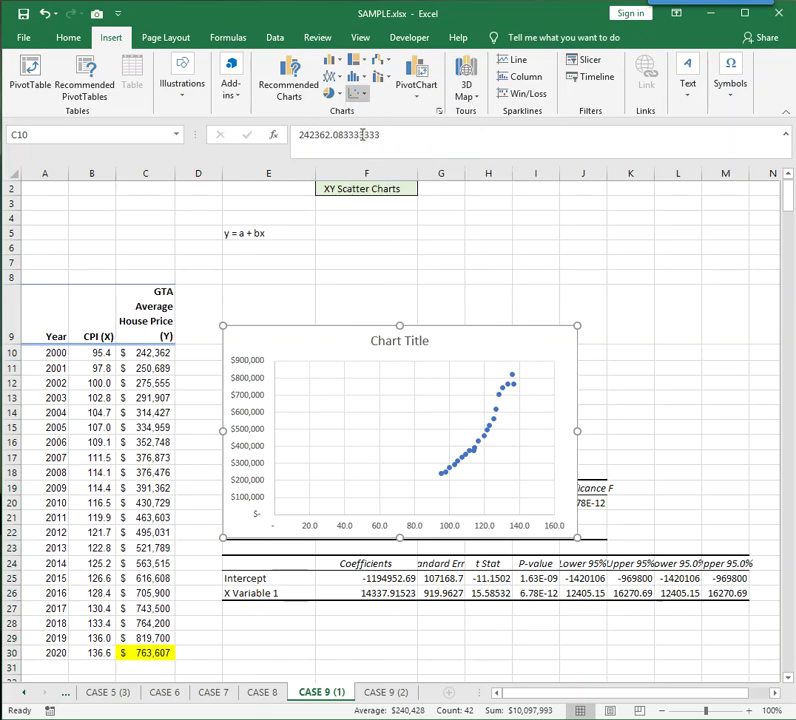
drag(451, 340, 550, 246)
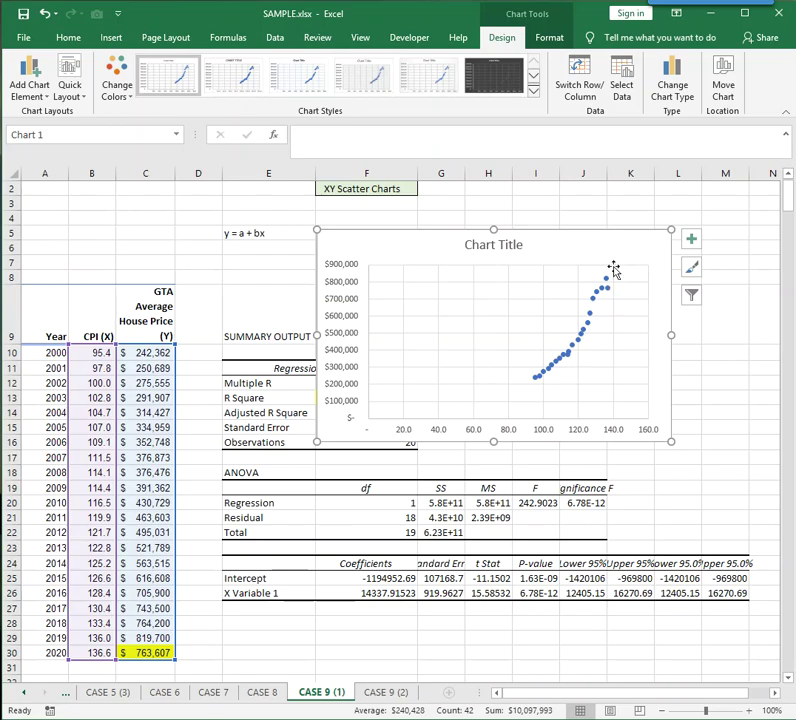
mouse_move(603, 291)
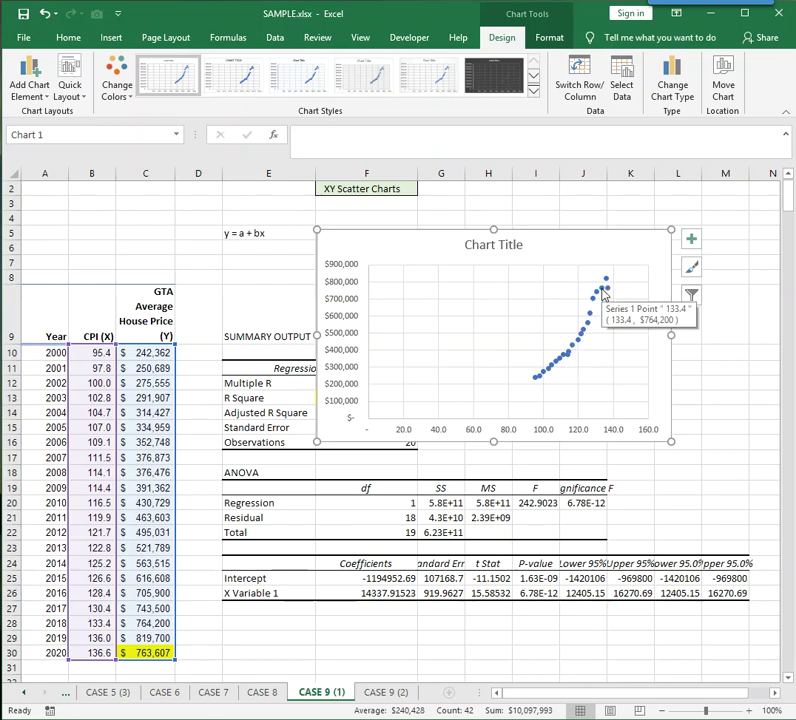
Step: Add axis titles to the scatter chart, naming the horizontal axis CPI and the vertical axis House Price
click(691, 242)
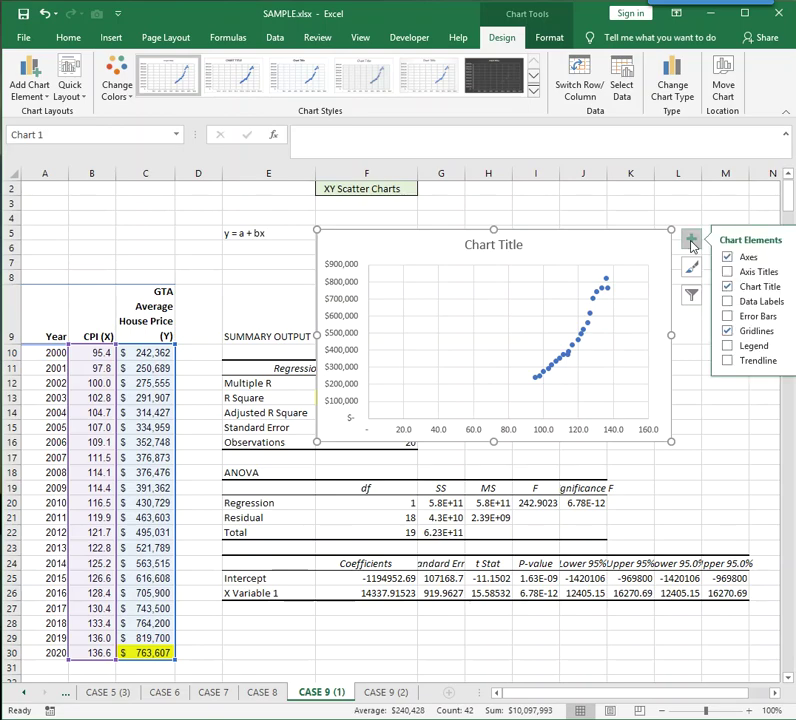
click(727, 272)
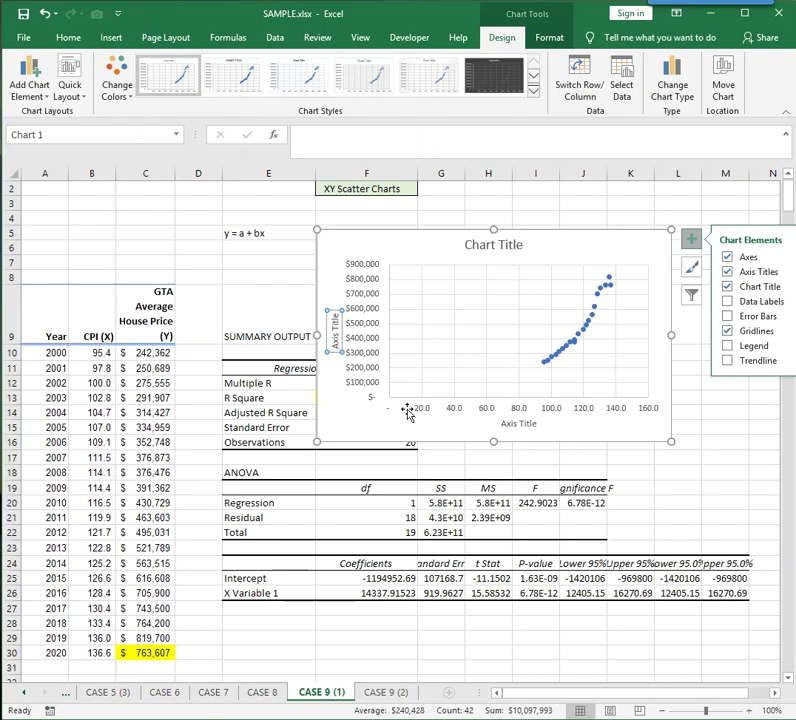
click(517, 424)
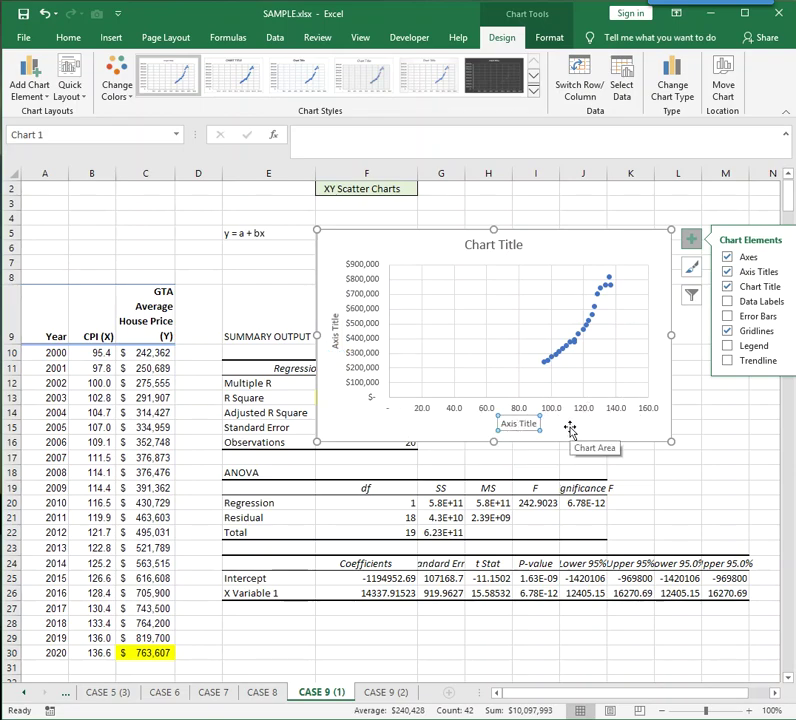
text(CPI)
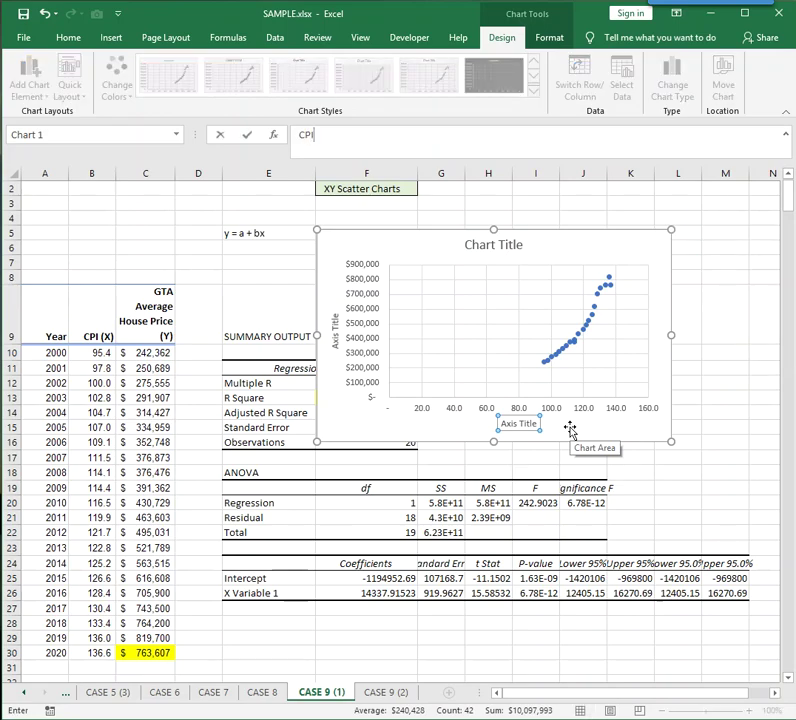
key(Return)
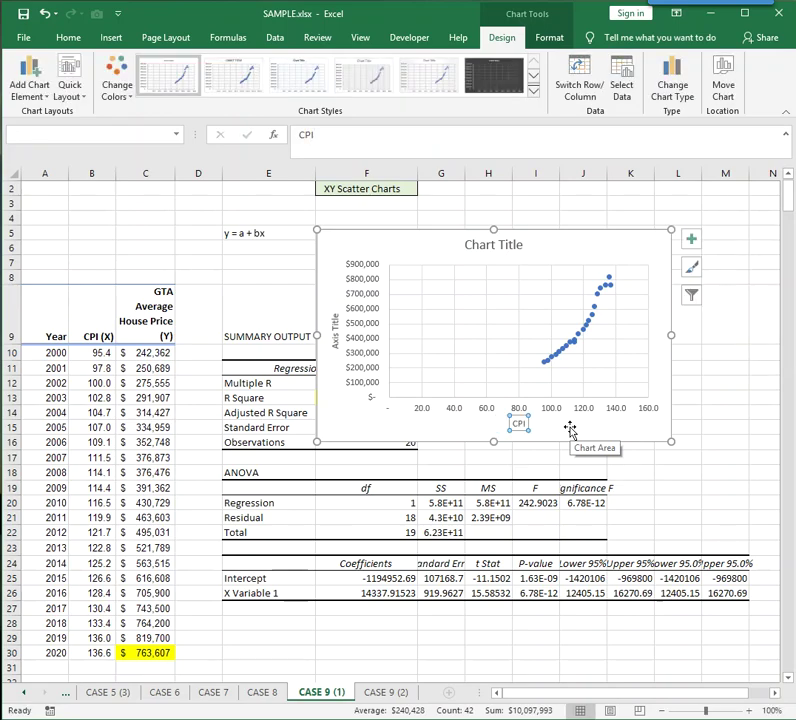
click(337, 322)
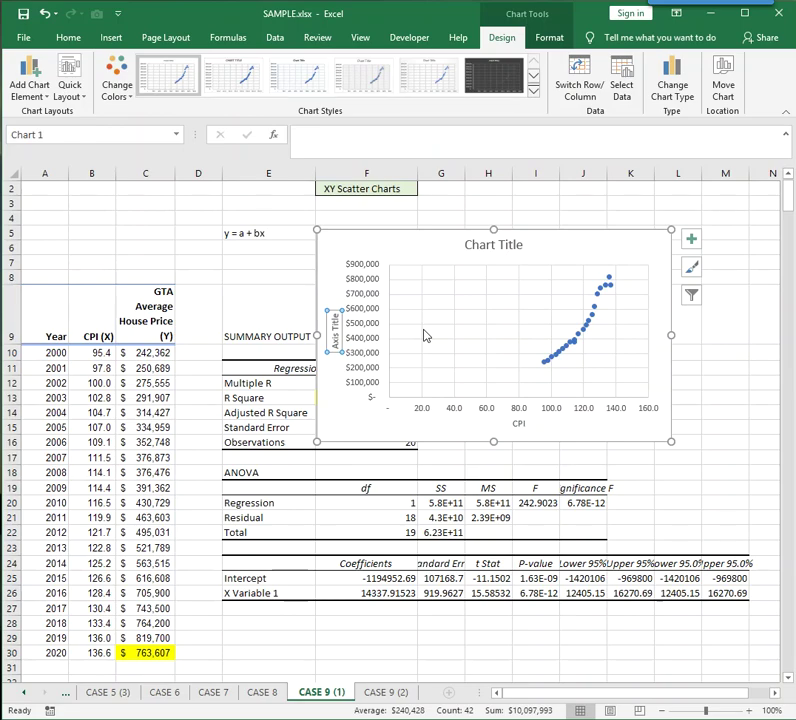
text(Hous)
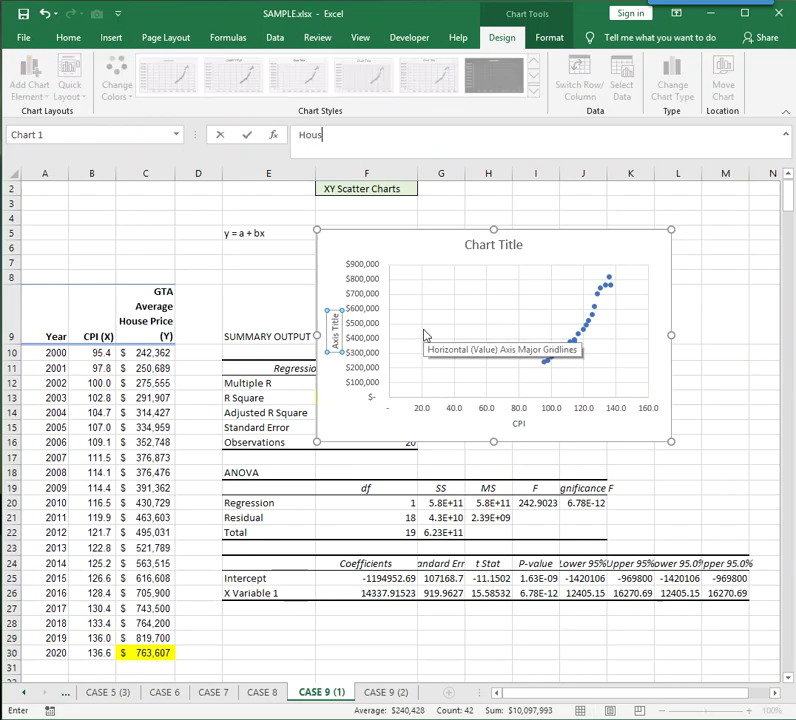
text(e Price)
key(Return)
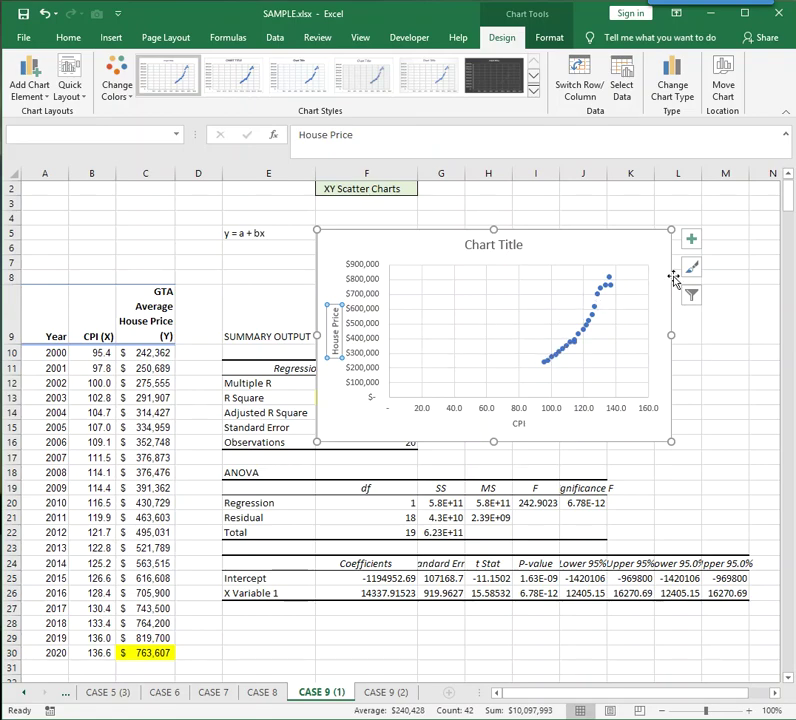
Step: Add a trendline to the scatter chart and deselect the chart
click(690, 240)
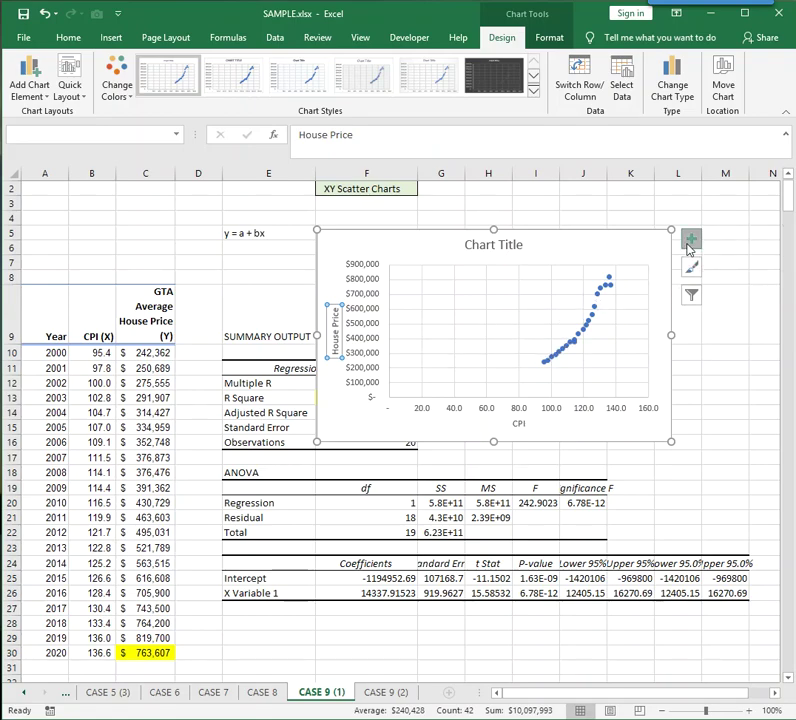
click(727, 360)
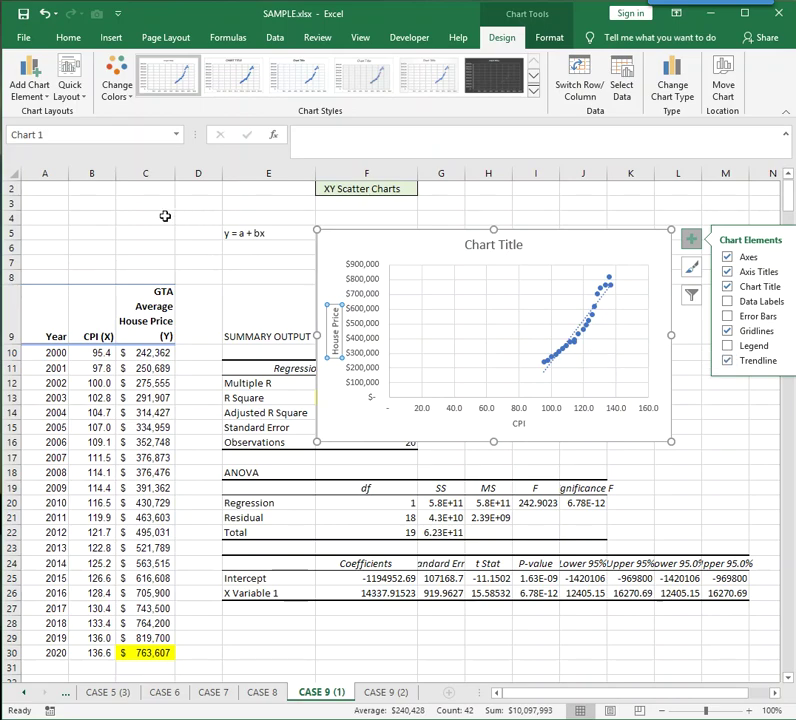
click(57, 190)
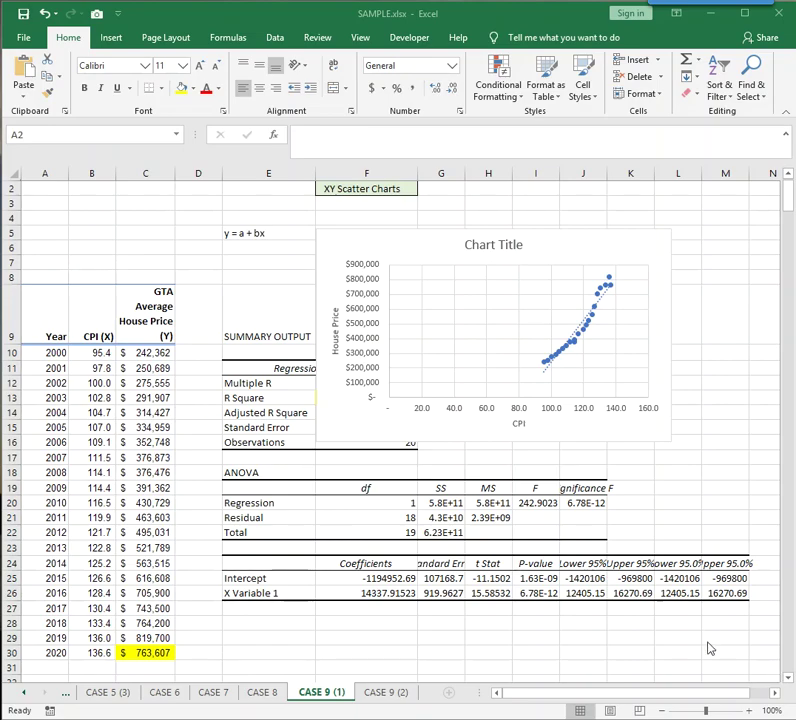
Step: Switch to the CASE 9 (2) sheet and examine the monthly dates and City Average House Price values from January 2007
click(386, 692)
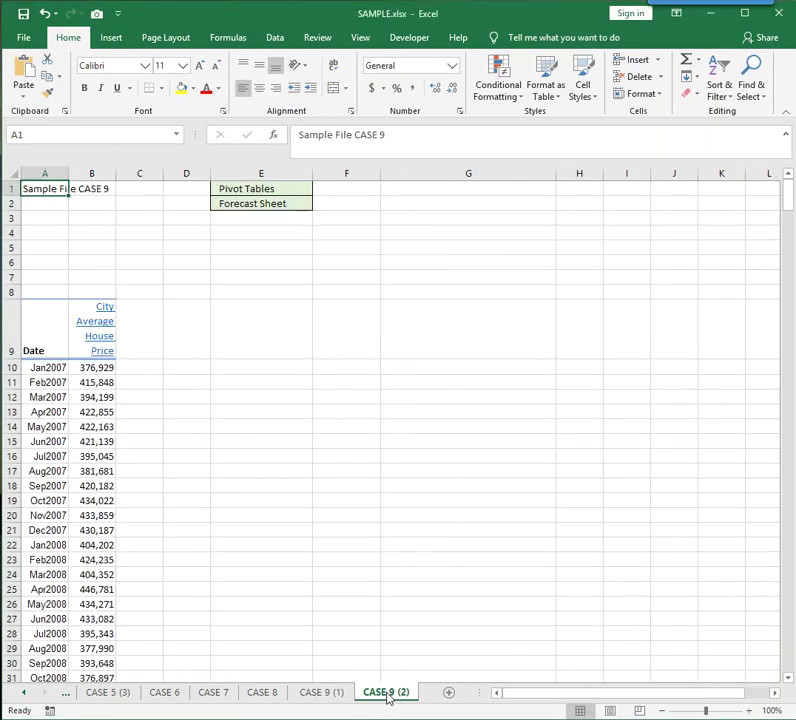
click(45, 380)
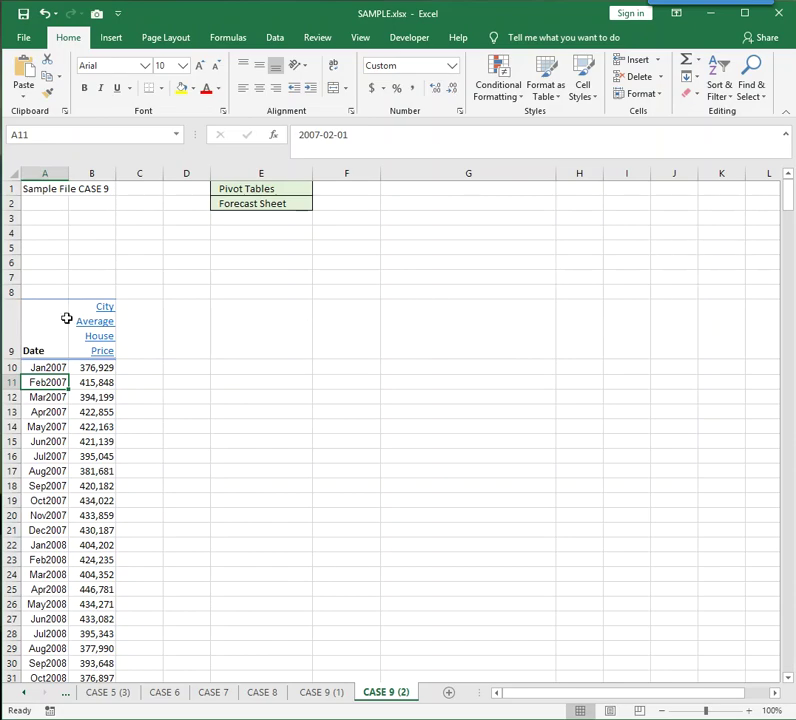
click(79, 414)
click(55, 411)
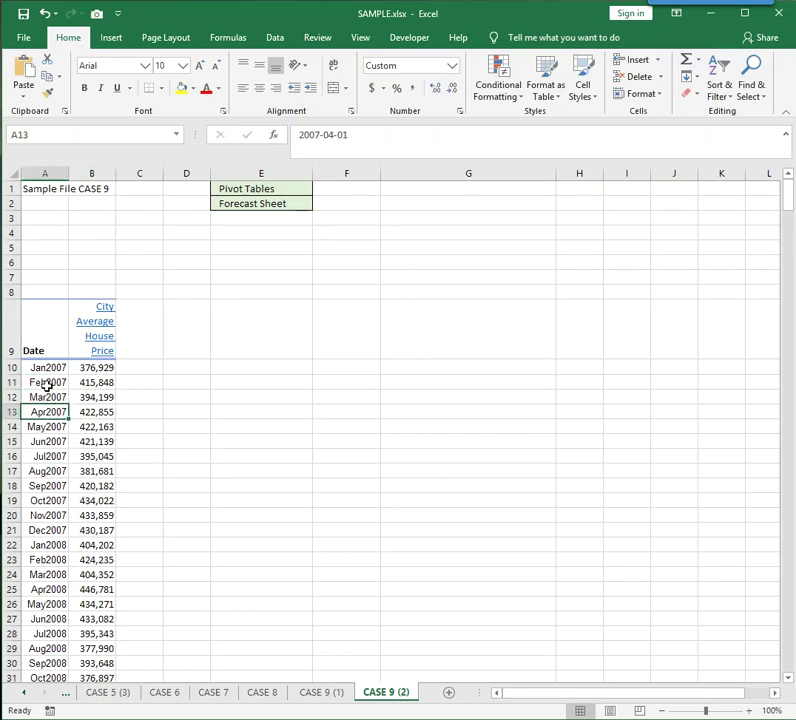
click(45, 382)
click(40, 367)
click(97, 367)
click(94, 411)
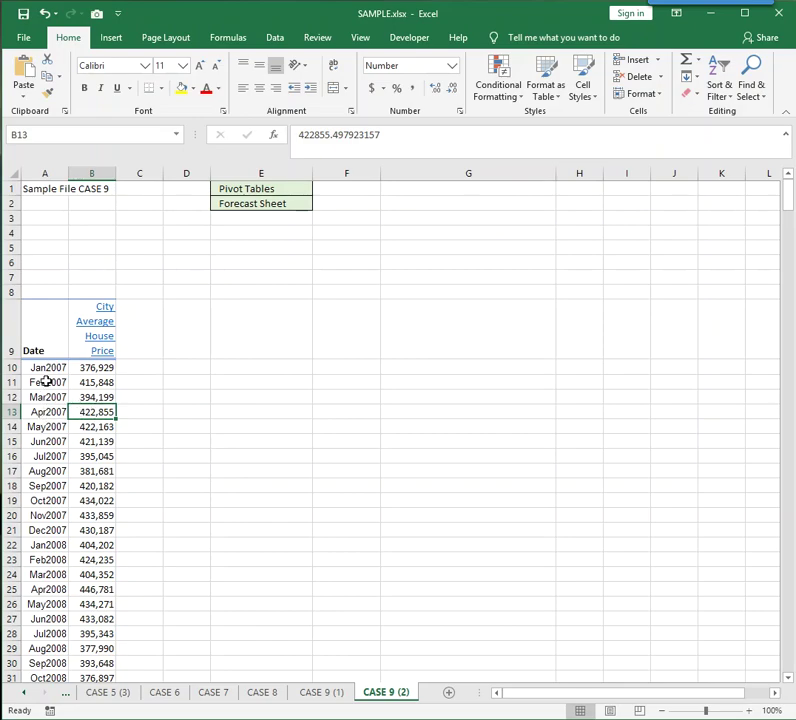
Step: Start a Forecast Sheet from the monthly City Average House Price data and move its dialog toward the middle of the worksheet
click(275, 40)
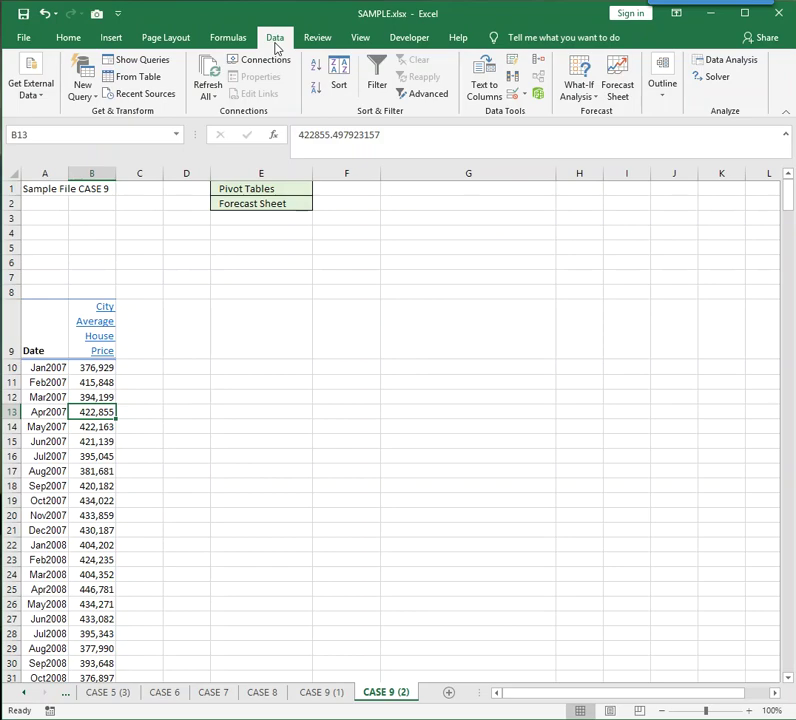
click(618, 87)
drag(522, 175, 414, 220)
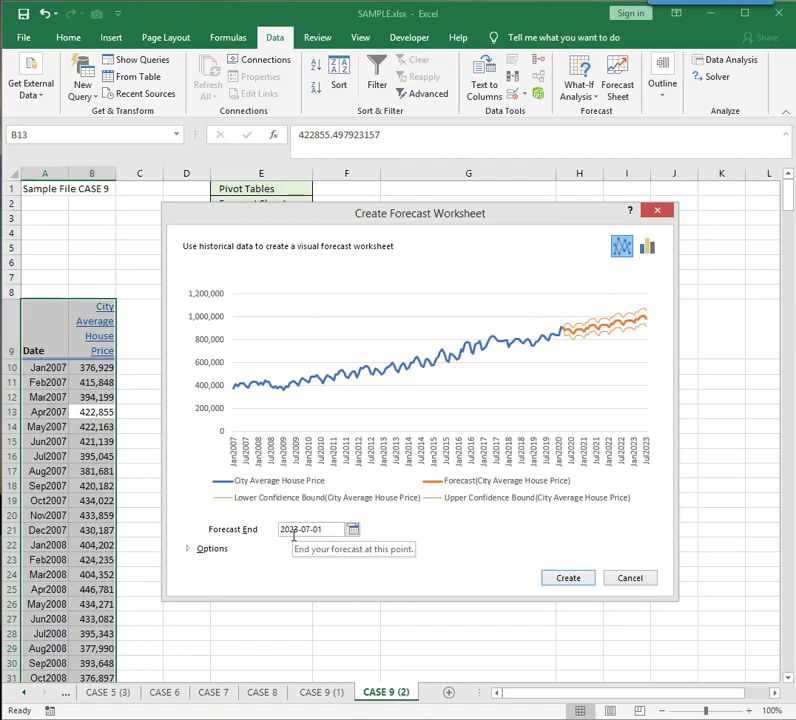
Step: Set the forecast end to 2021-12-31 and create the forecast worksheet with its line chart
click(353, 529)
click(356, 549)
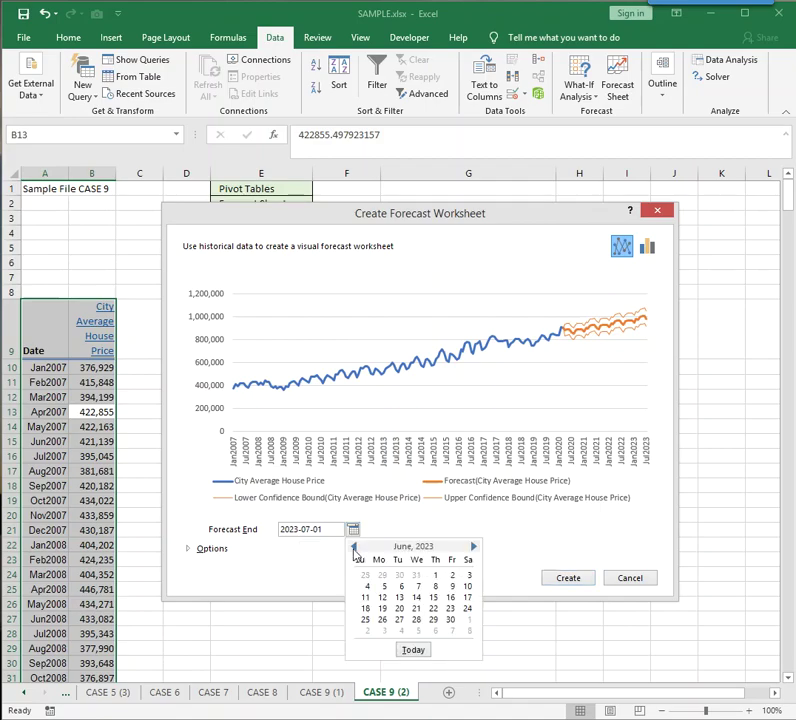
click(356, 549)
click(356, 549)
click(356, 549)
click(355, 548)
click(355, 548)
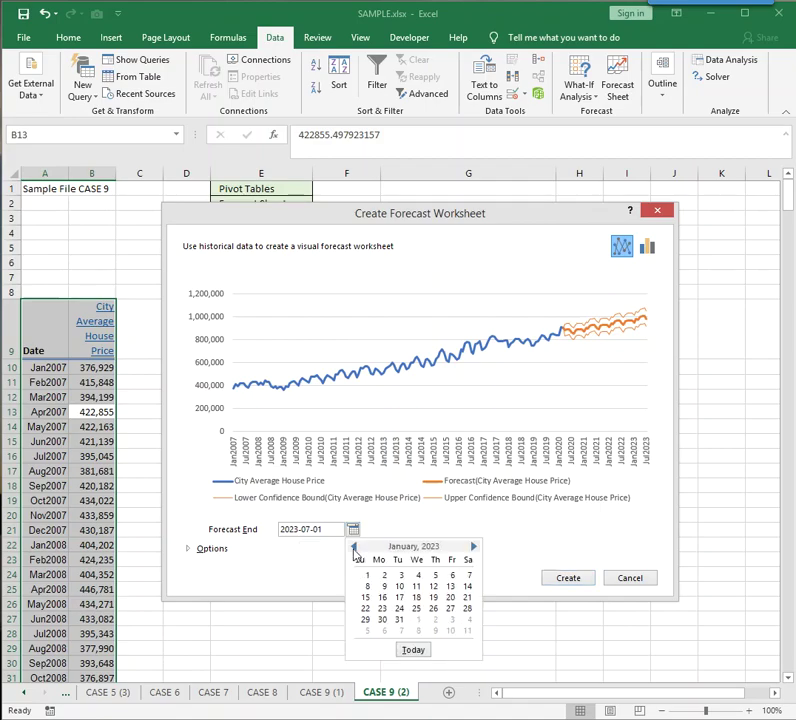
click(355, 548)
click(355, 548)
click(355, 548)
click(355, 548)
click(355, 548)
click(355, 548)
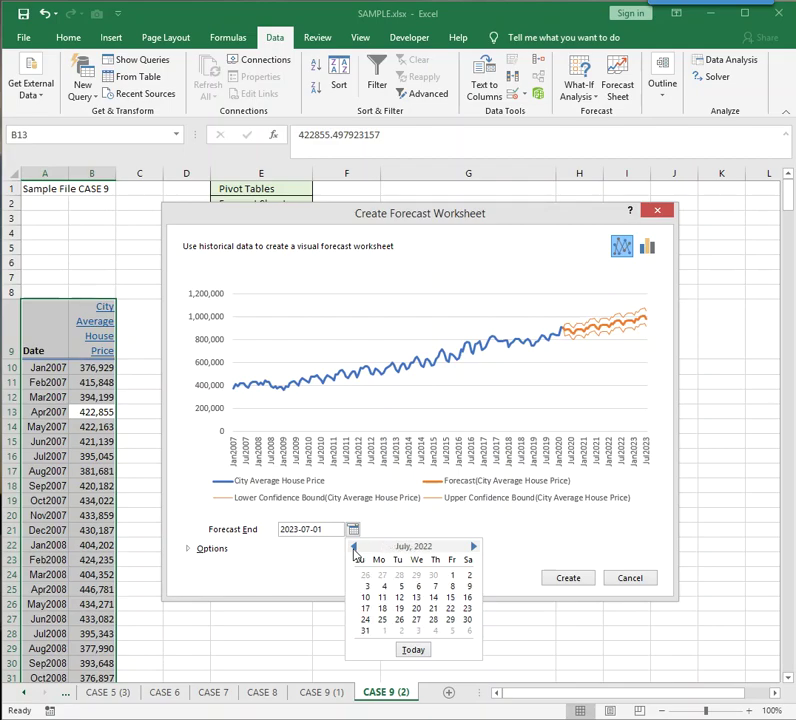
click(355, 548)
click(355, 548)
click(355, 548)
click(355, 548)
click(355, 548)
click(355, 548)
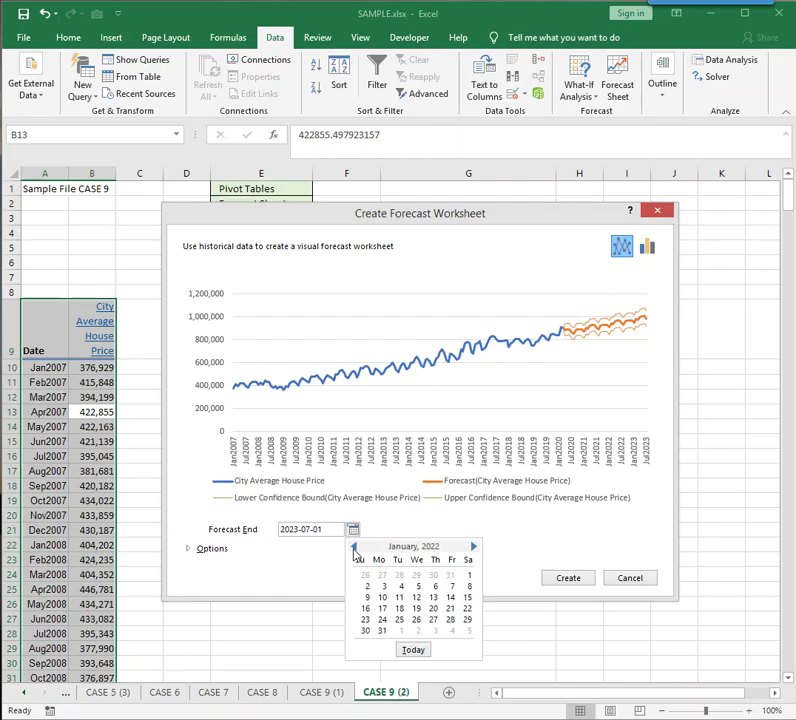
click(355, 548)
click(355, 548)
click(355, 548)
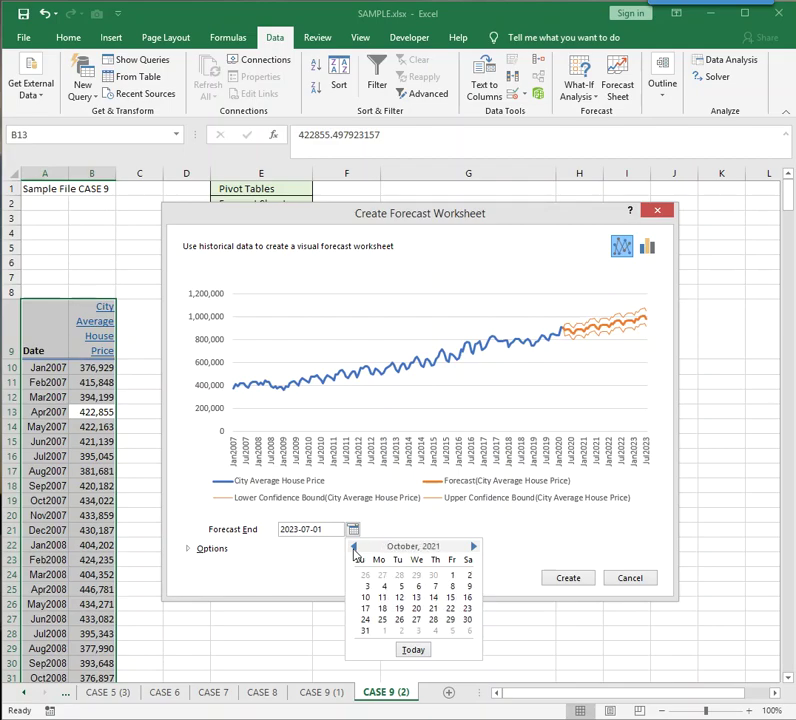
click(473, 547)
click(473, 547)
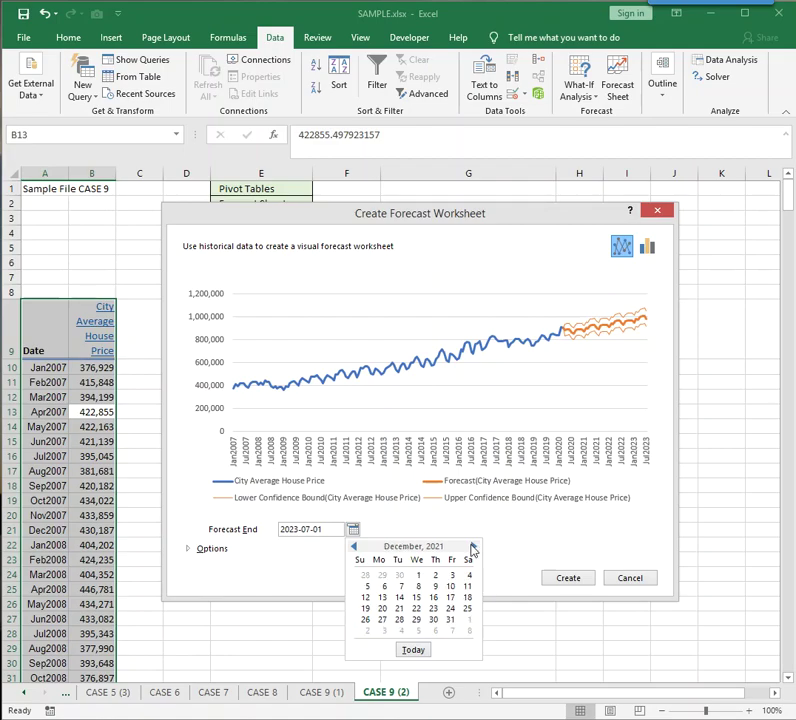
click(450, 620)
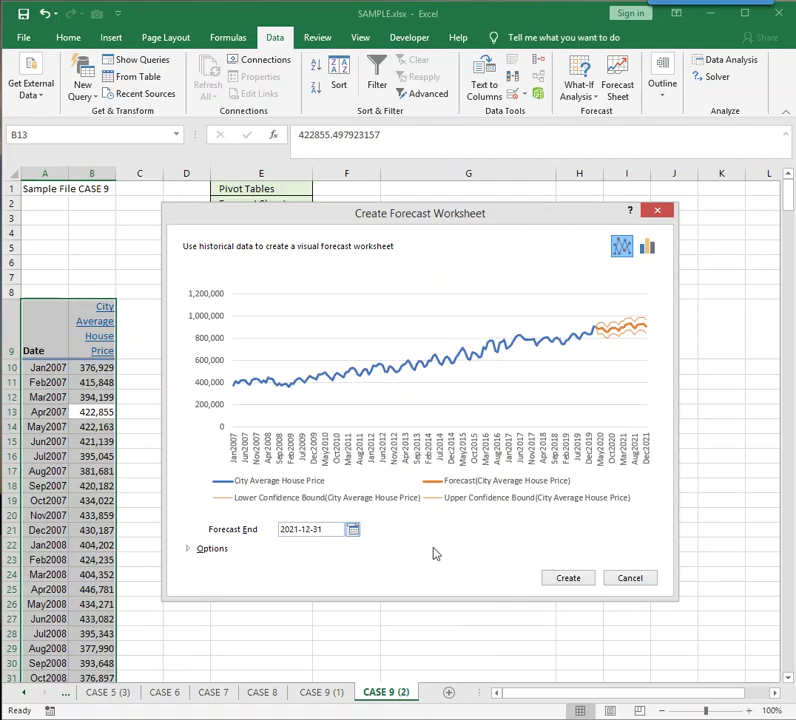
click(570, 579)
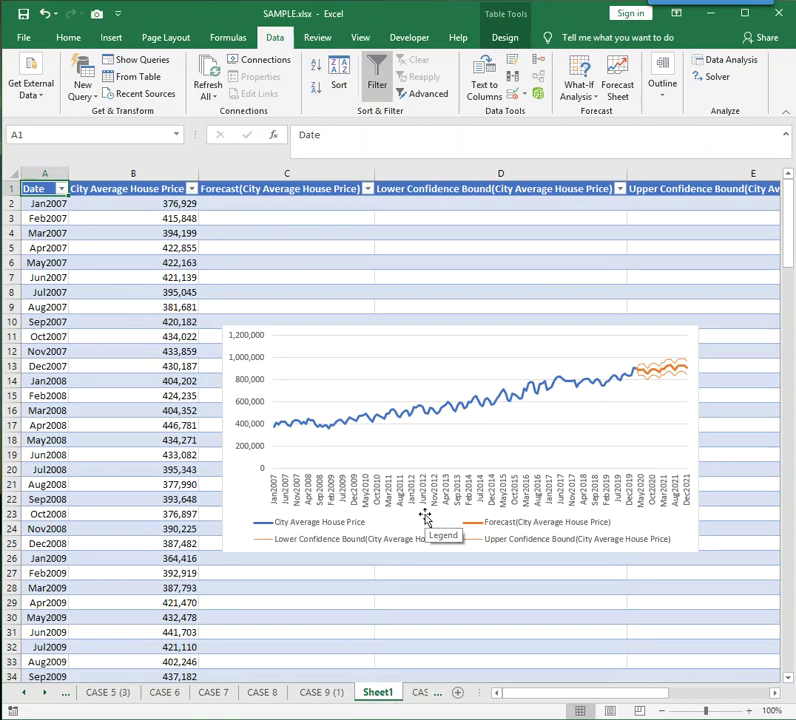
Step: Examine the forecast and the lower and upper confidence bound columns through December 2021, and inspect the April 2020 forecast formula in C161
scroll(690, 587, down, 4)
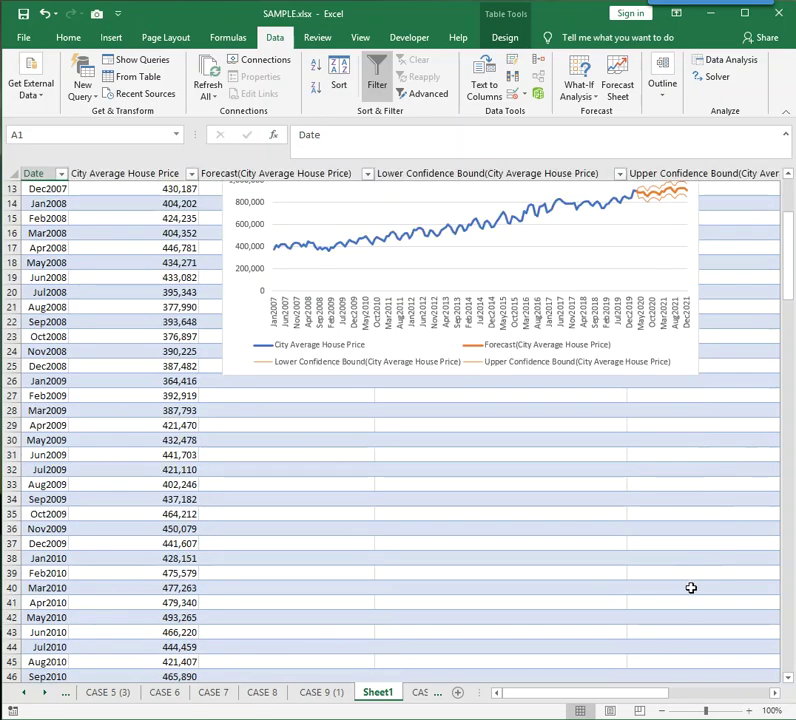
scroll(690, 587, down, 20)
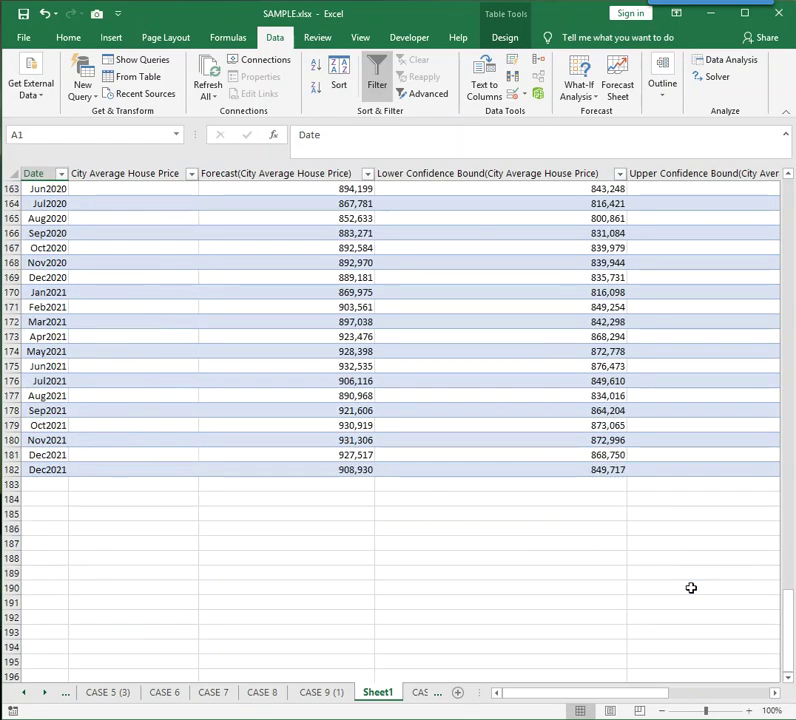
scroll(690, 587, up, 4)
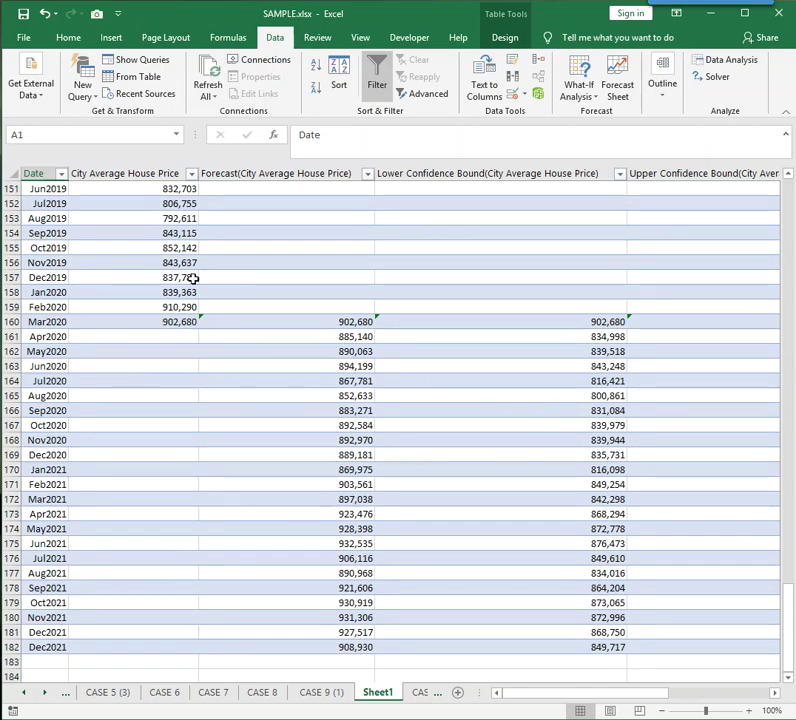
click(254, 175)
click(446, 174)
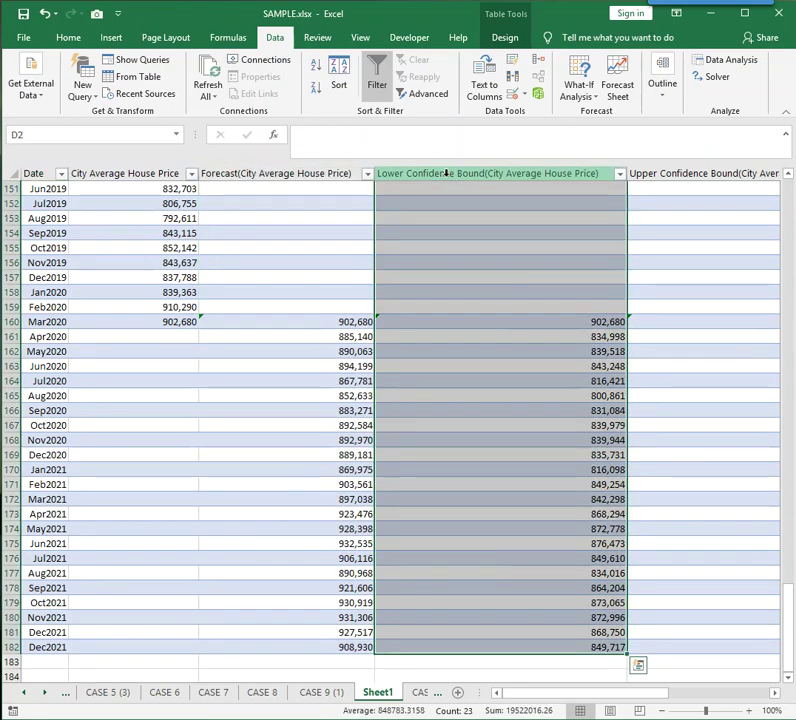
click(741, 693)
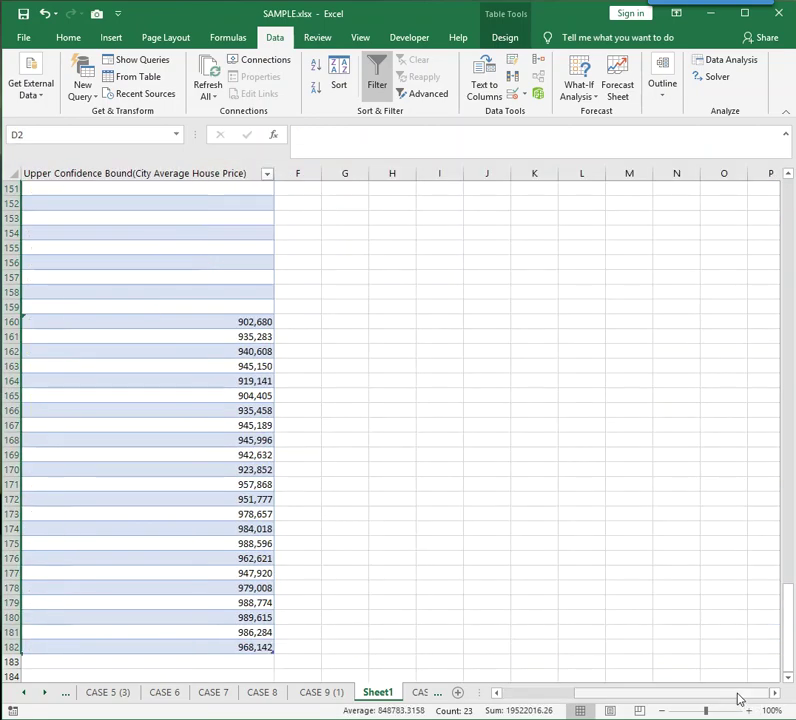
drag(587, 696, 503, 691)
click(287, 338)
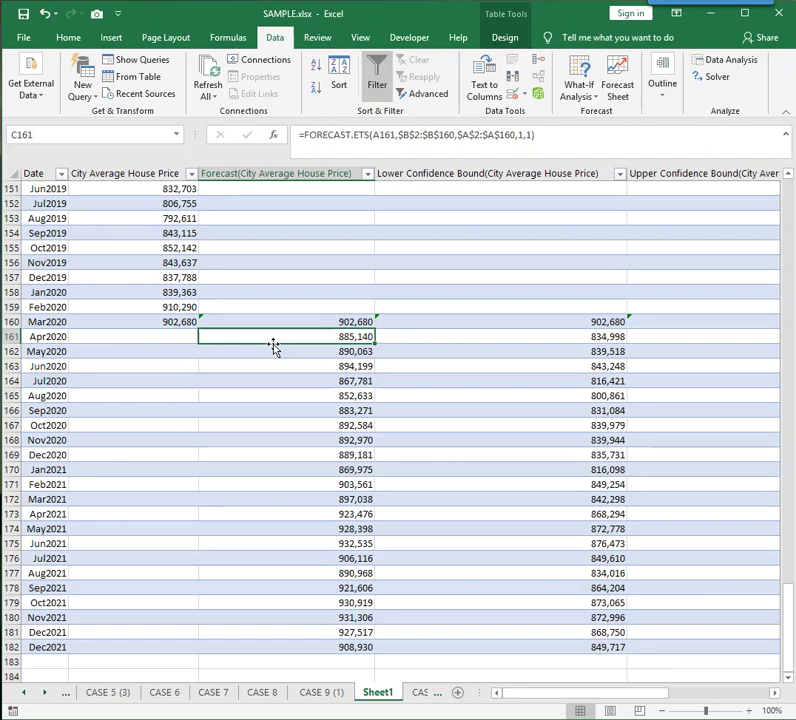
Step: Return to the CASE 9 (1) sheet and review its scatter chart and regression output from the top
scroll(273, 346, up, 12)
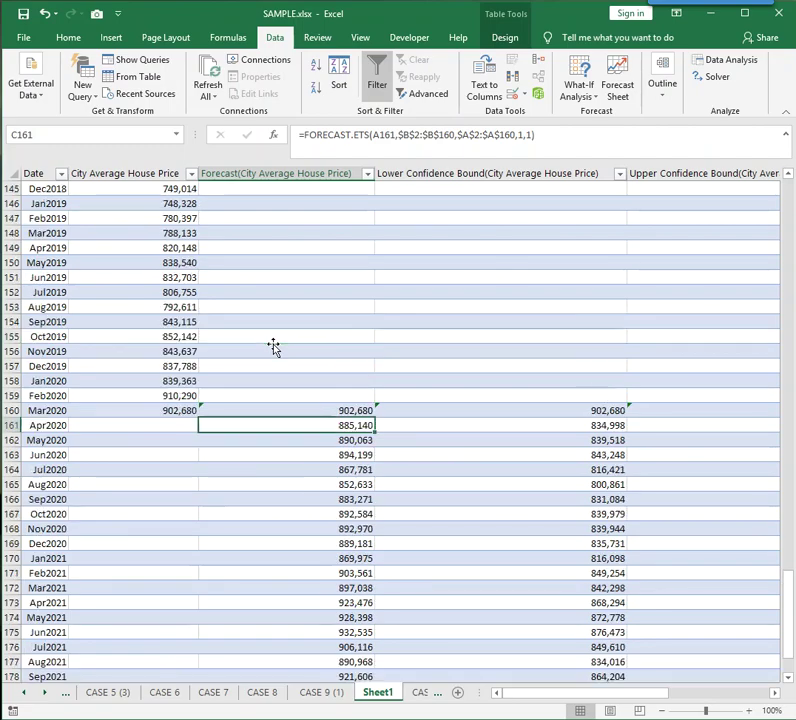
click(346, 694)
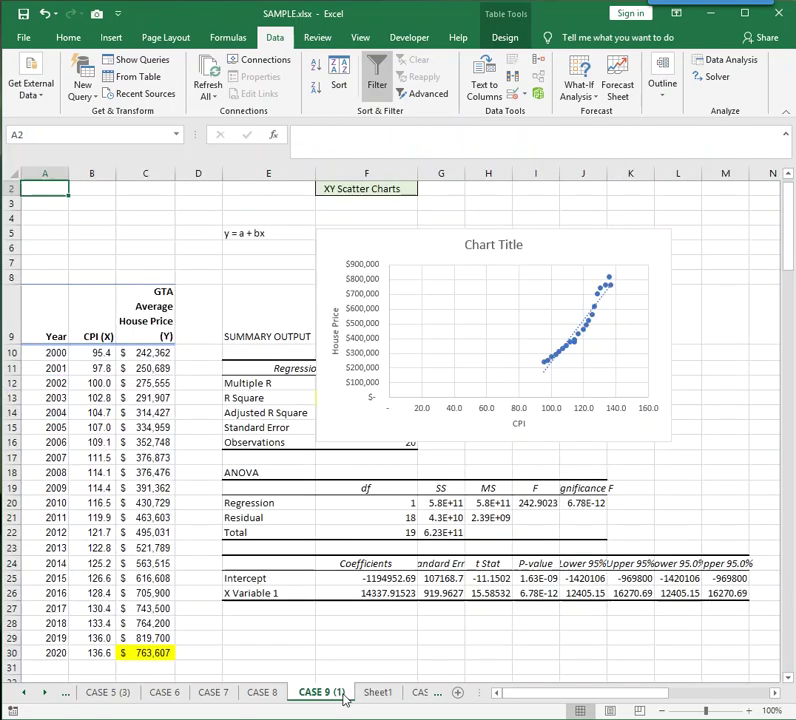
scroll(251, 340, up, 1)
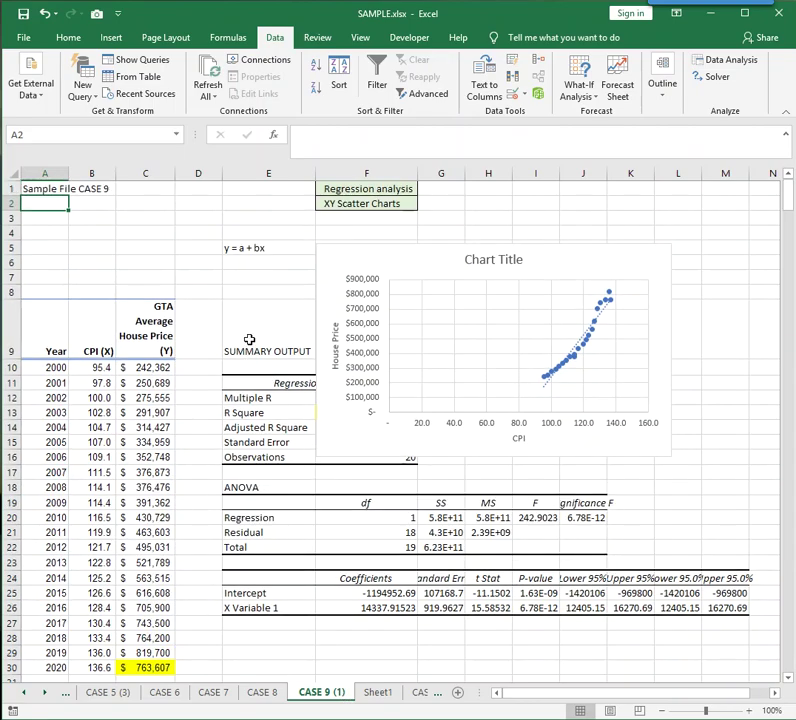